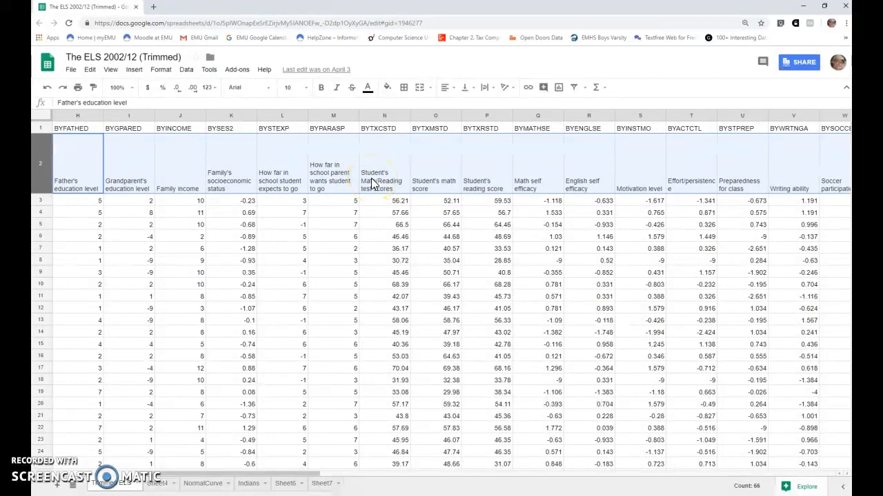
Step: Make a copy of the spreadsheet named "Copy of The ELS 2002/12 (Trimmed)"
click(40, 158)
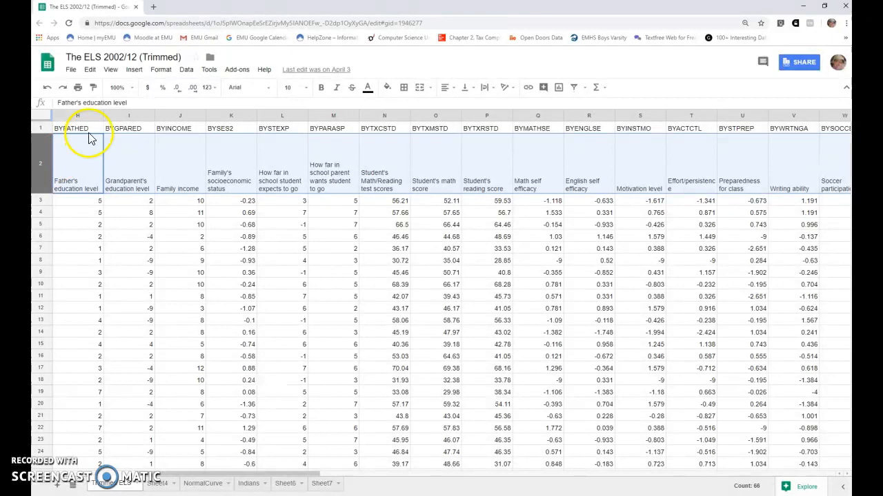
click(71, 70)
click(99, 146)
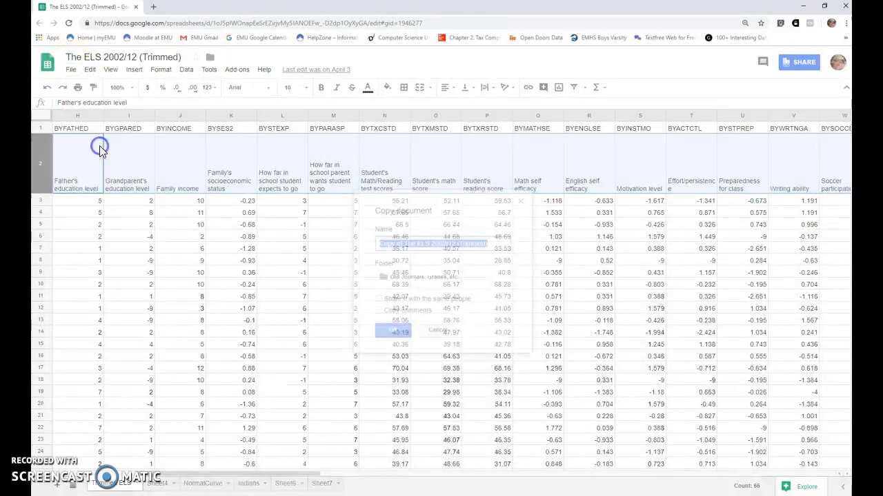
click(392, 331)
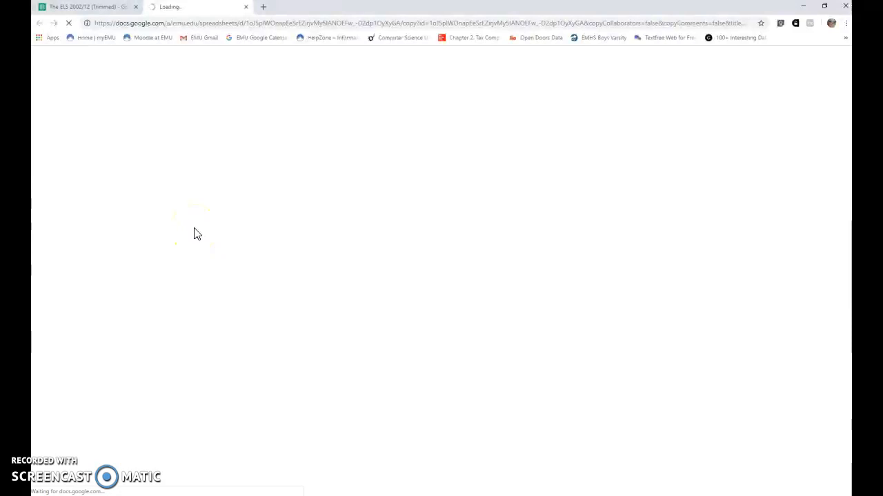
click(212, 155)
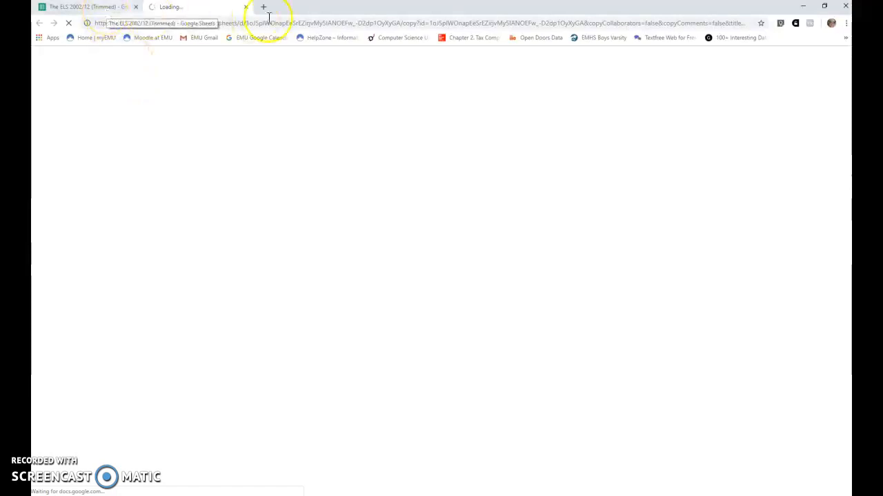
click(105, 12)
click(71, 69)
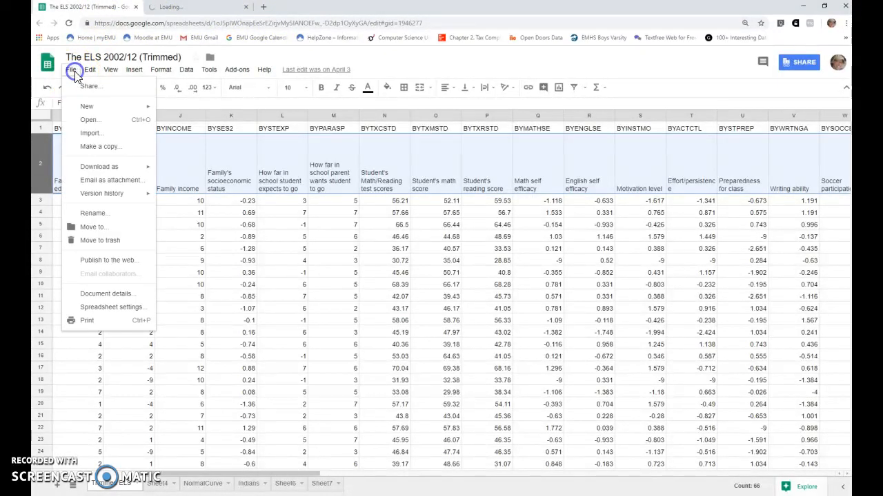
mouse_move(104, 167)
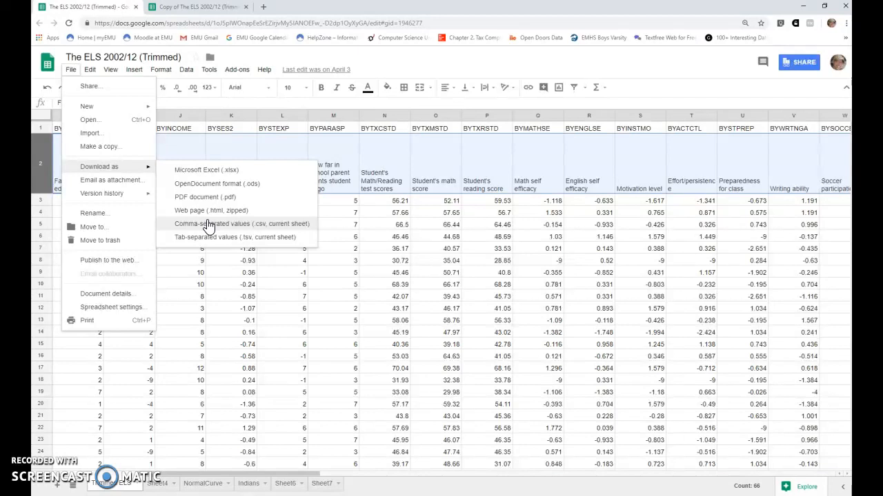
Step: In the copied spreadsheet, delete row 2 with the variable descriptions
click(220, 6)
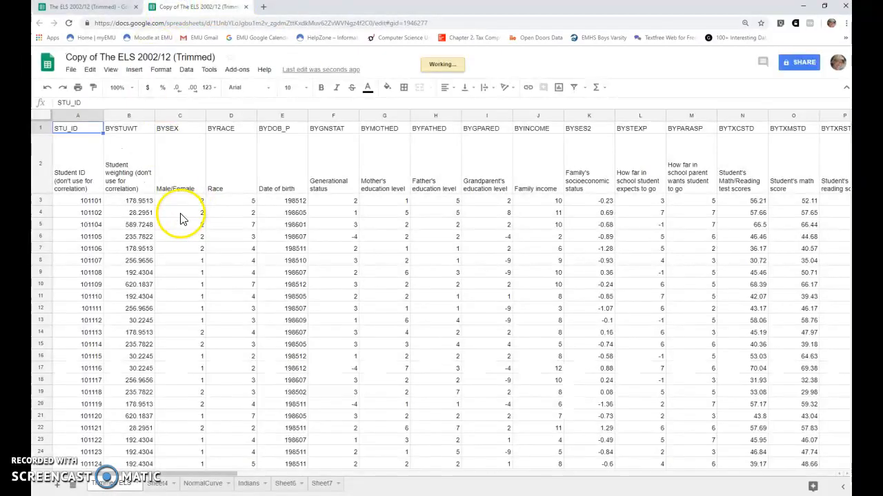
click(39, 153)
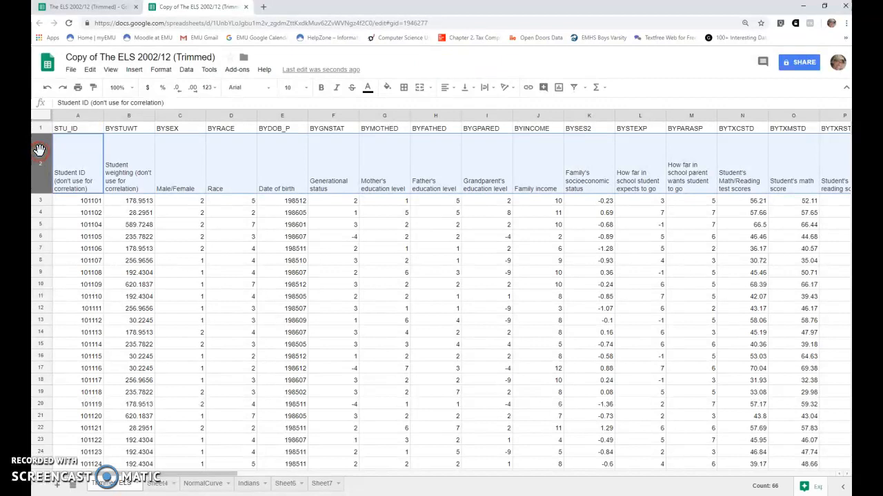
right_click(39, 151)
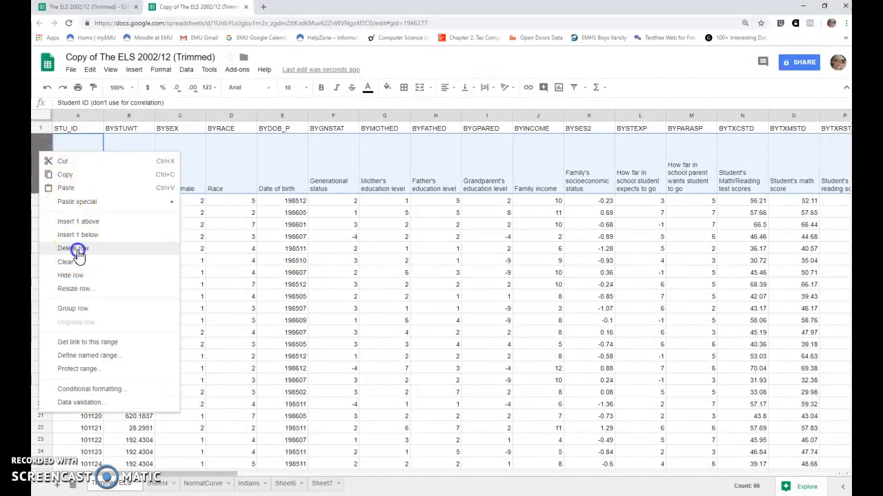
click(73, 248)
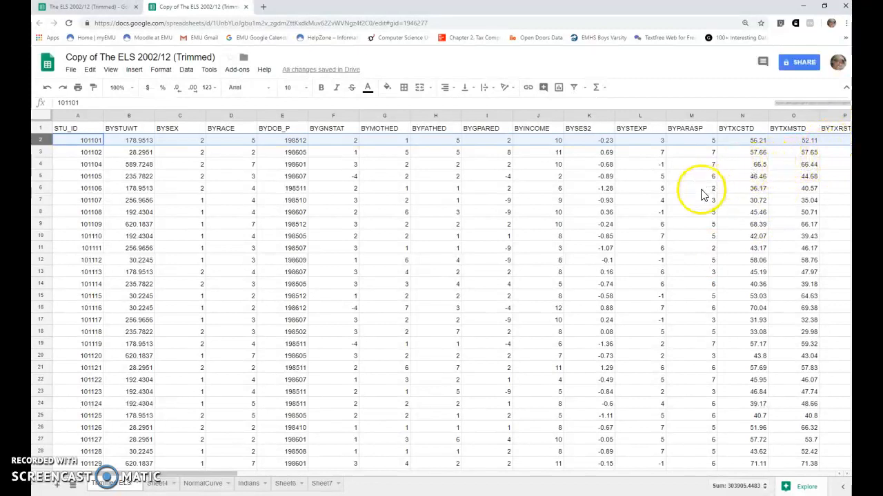
Step: Download the copy's Trimmed ELS sheet as comma-separated values (.csv)
click(70, 70)
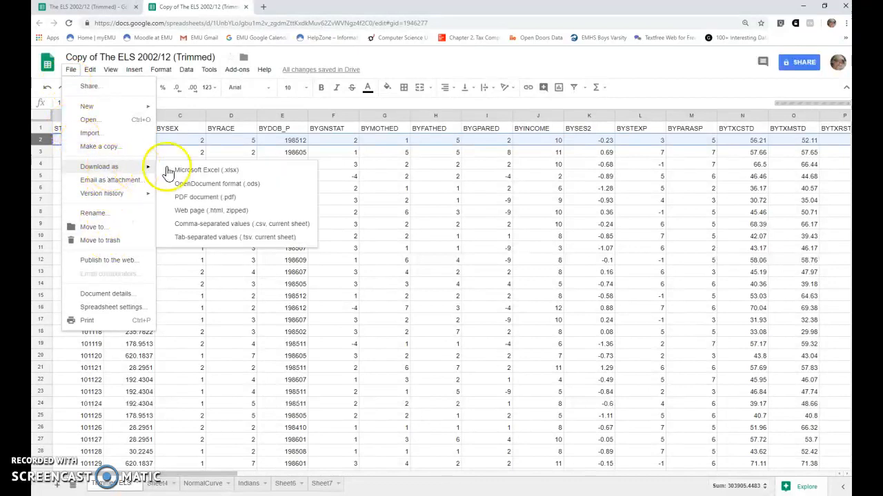
click(229, 226)
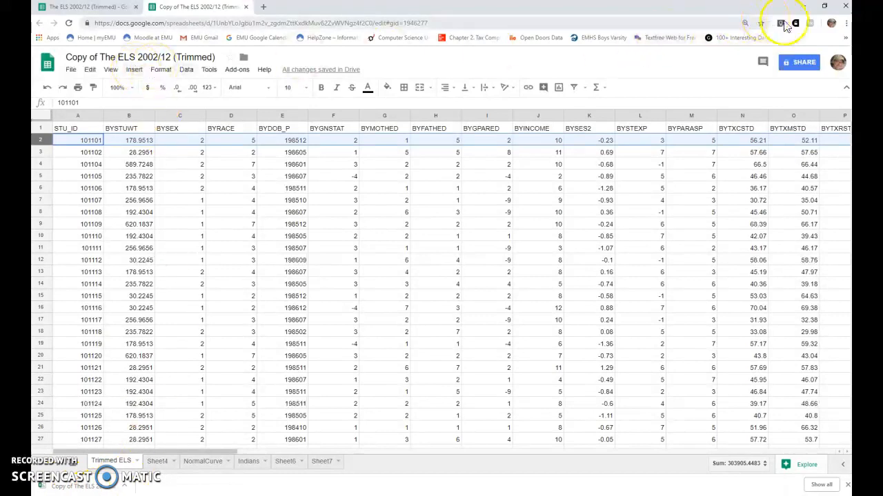
Step: Switch to JASP and open the "Copy of The ELS 2002%2F12 (Trimmed) - Trimmed ELS" data file from the Downloads folder
click(807, 12)
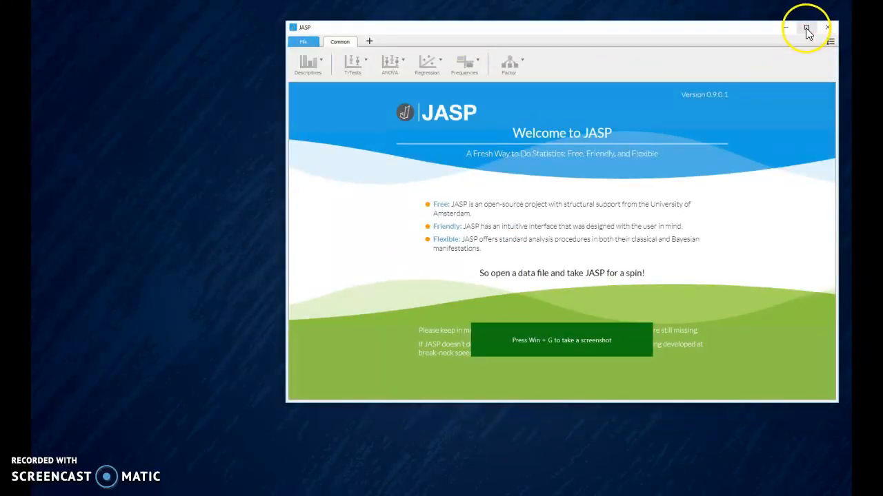
click(806, 26)
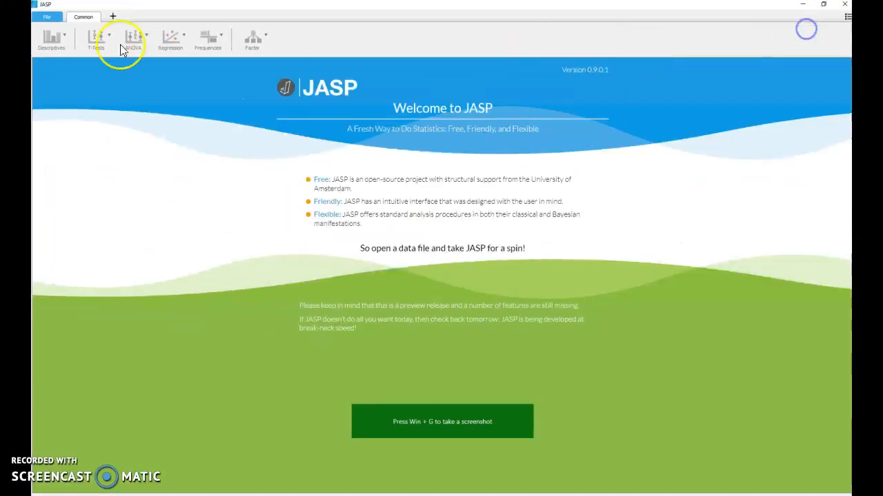
click(45, 17)
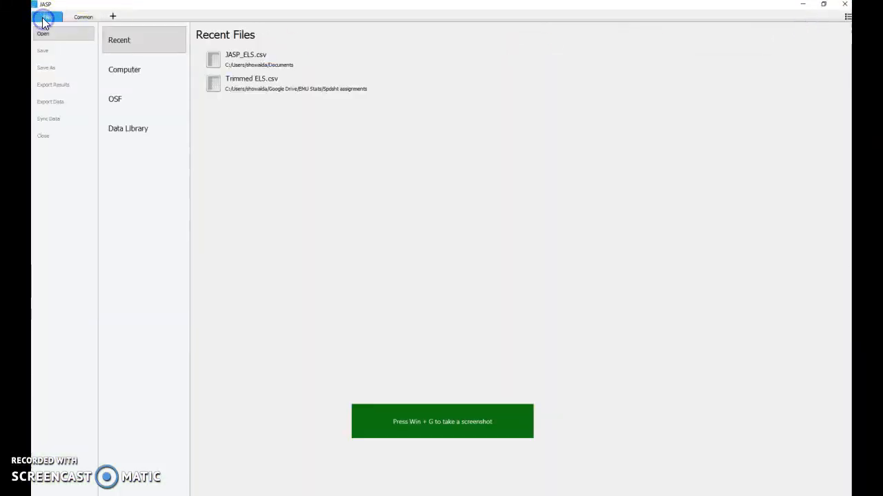
click(131, 71)
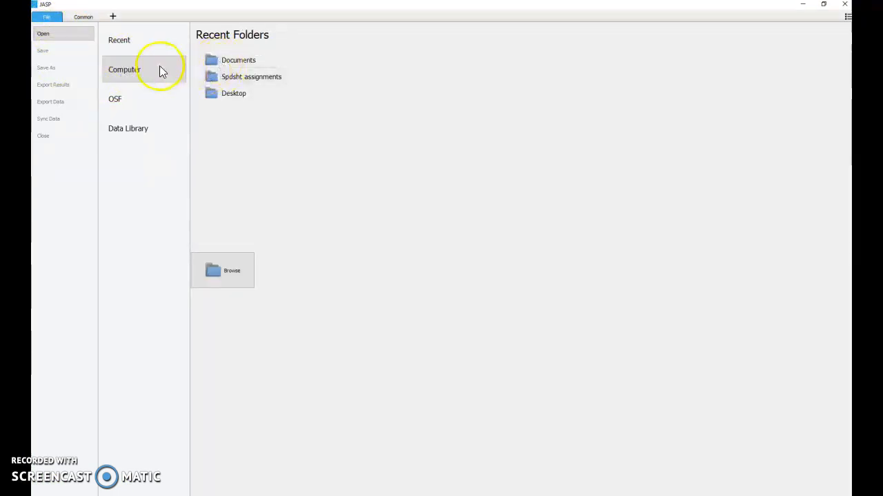
click(235, 279)
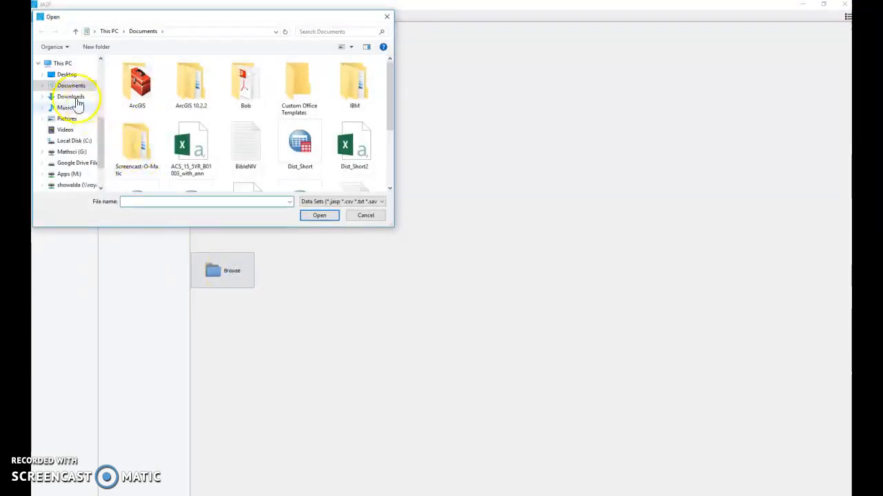
click(70, 96)
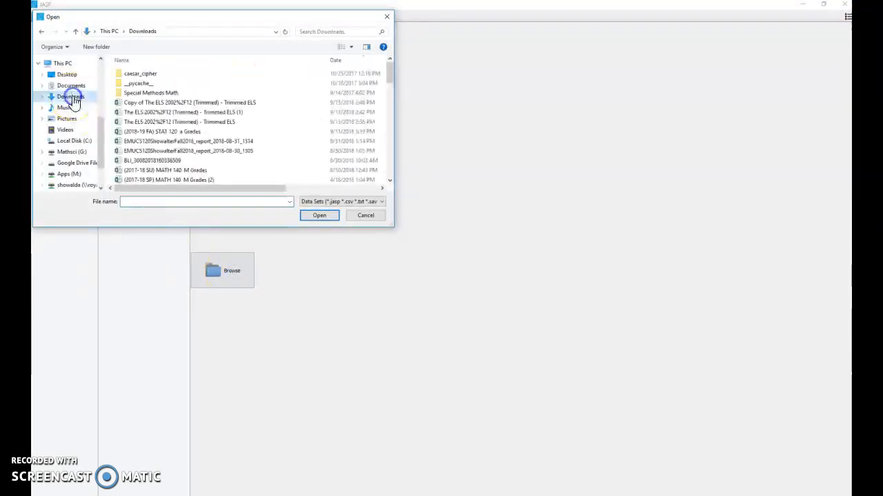
double_click(224, 103)
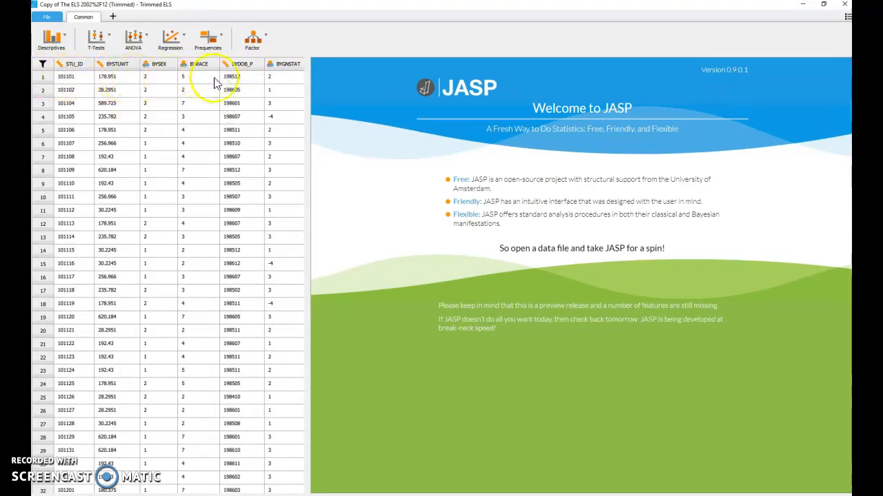
Step: Widen the data table area until the columns from STU_ID through BYPARASP fit beside the welcome page
scroll(241, 215, down, 20)
scroll(241, 219, up, 20)
drag(310, 171, 486, 171)
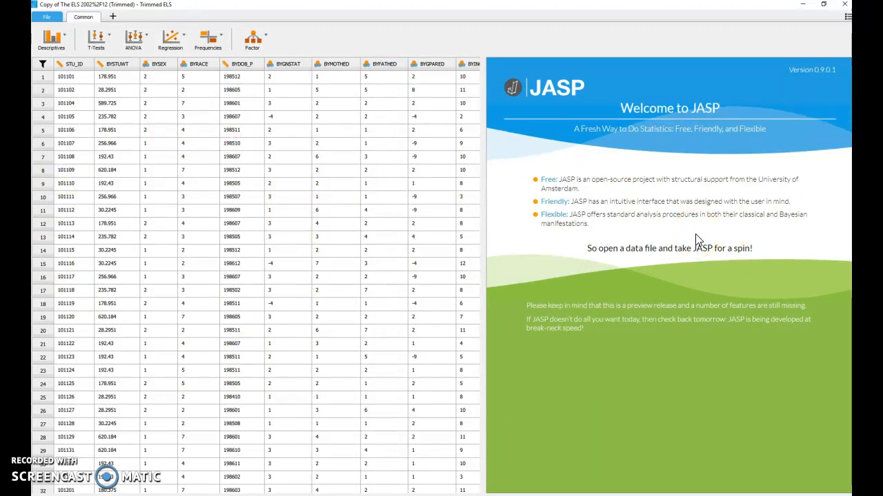
click(157, 46)
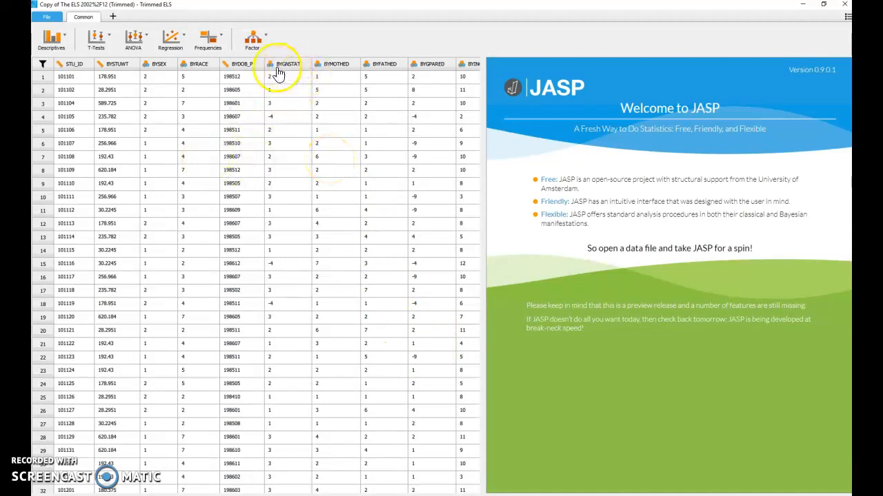
drag(483, 101, 627, 103)
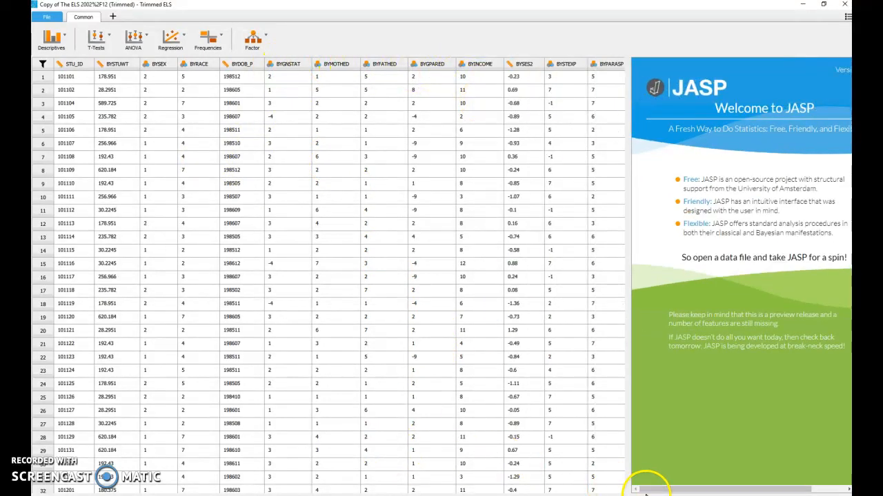
Step: Examine the data columns through F3B25A and look up the last variables' descriptions in the original ELS spreadsheet in Google Sheets
drag(110, 491, 164, 491)
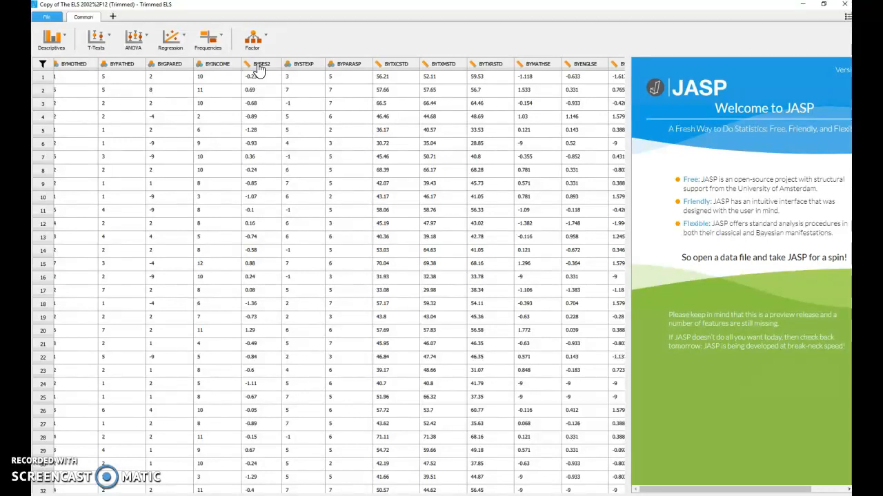
click(397, 492)
drag(396, 494, 584, 493)
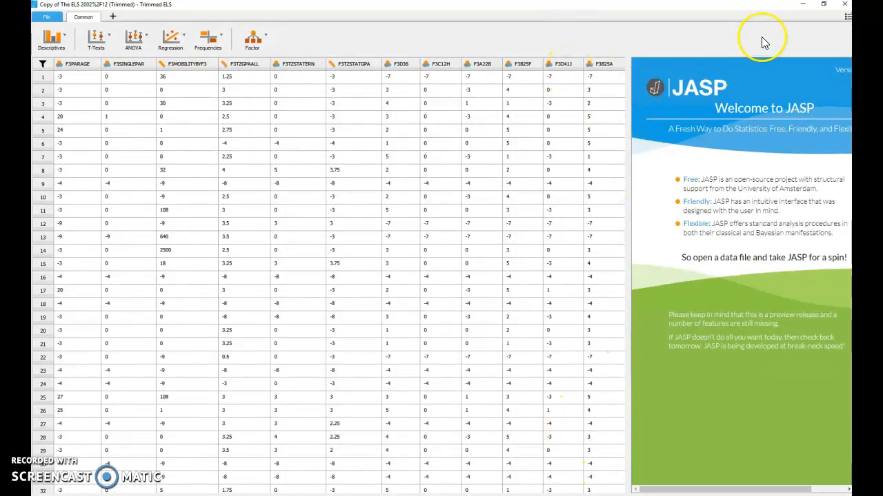
mouse_move(866, 104)
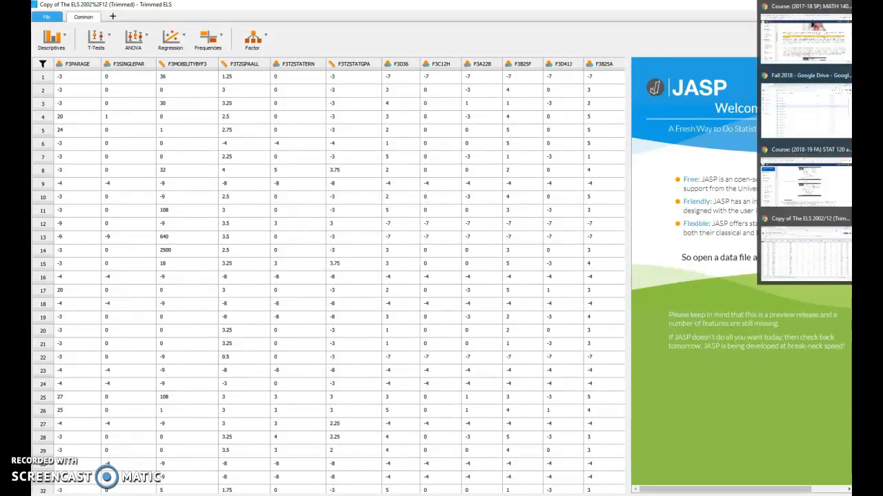
click(798, 238)
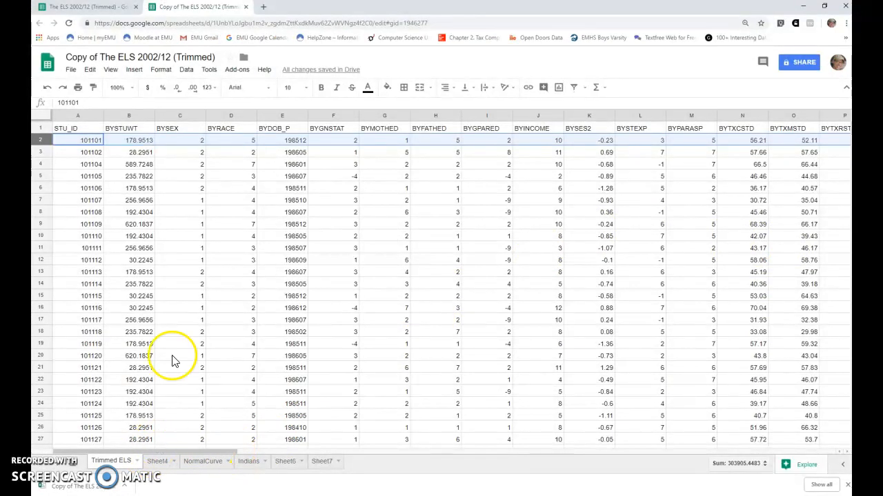
click(79, 7)
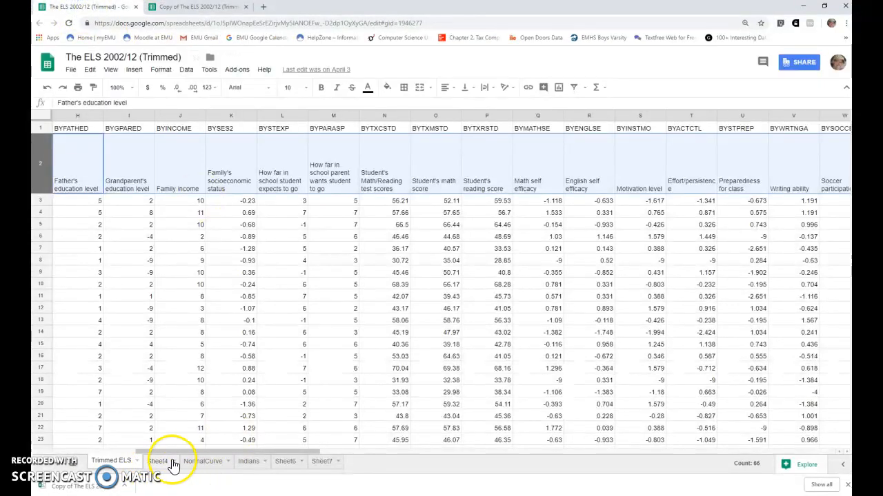
drag(178, 453, 753, 458)
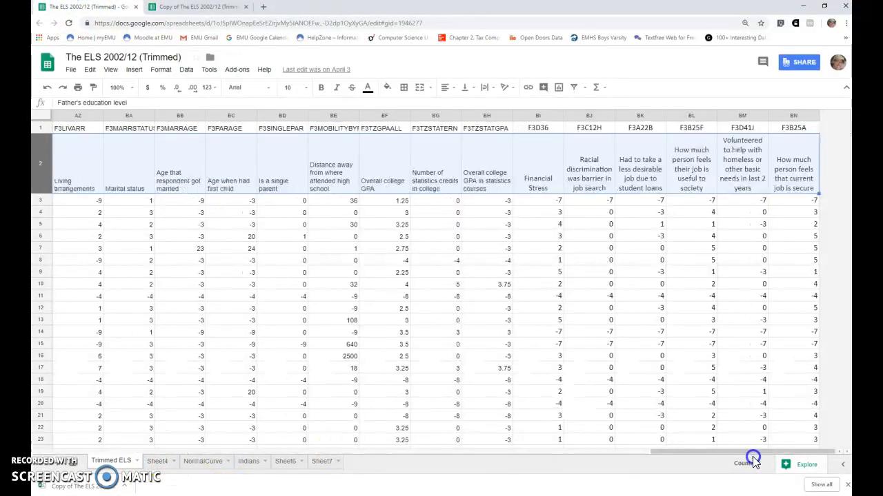
click(753, 169)
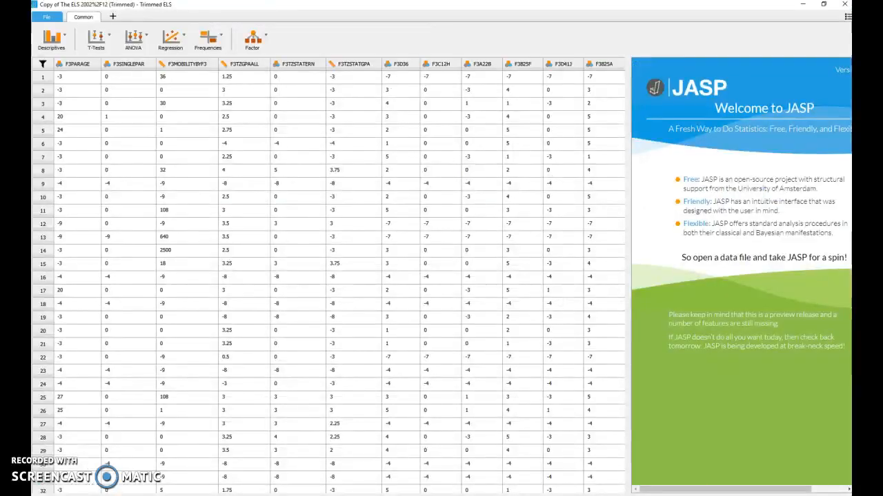
Step: In JASP, open the value labels of the F3D41J column and examine its negative codes
click(562, 66)
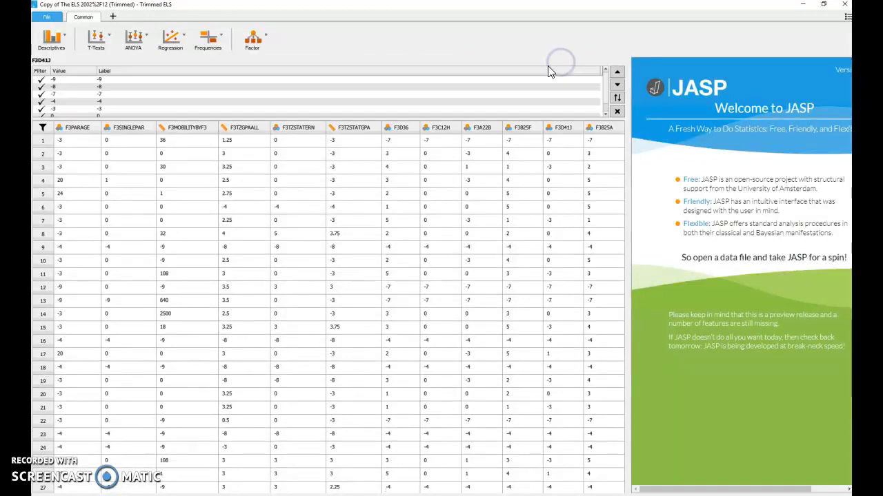
click(116, 95)
click(52, 75)
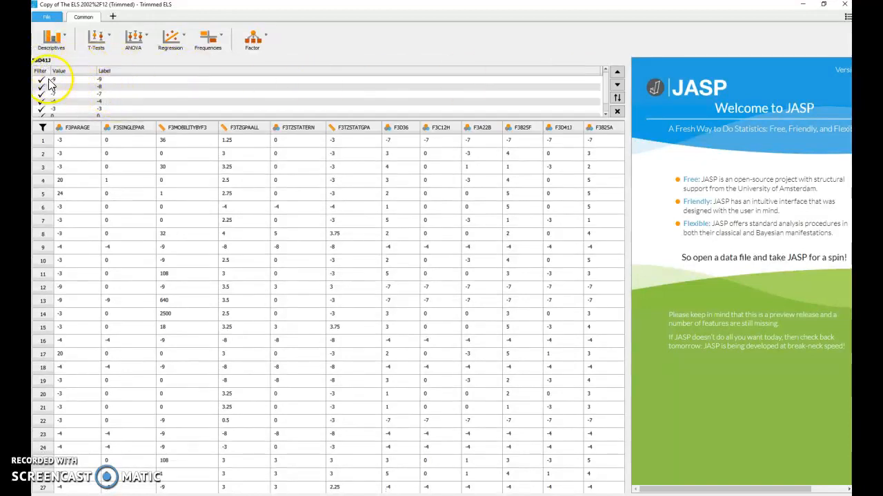
click(58, 100)
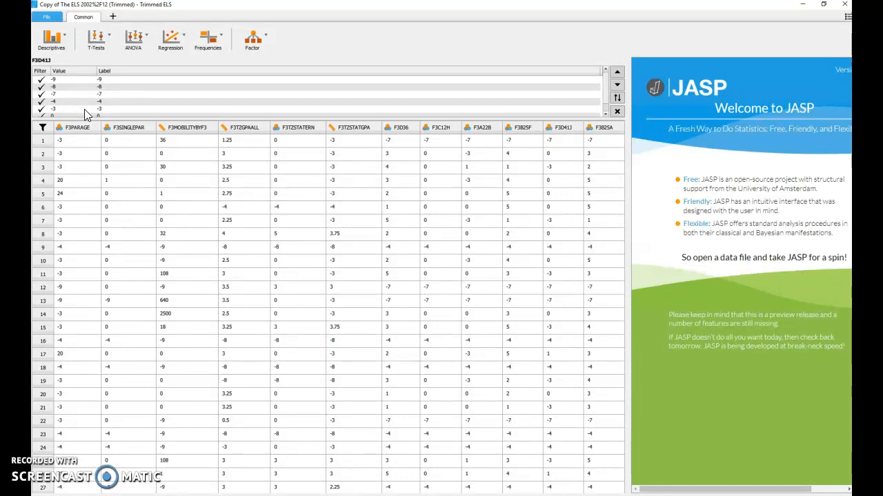
click(86, 113)
Step: Close the F3D41J value labels and check the BYTXMSTD math score column for labels
mouse_move(602, 493)
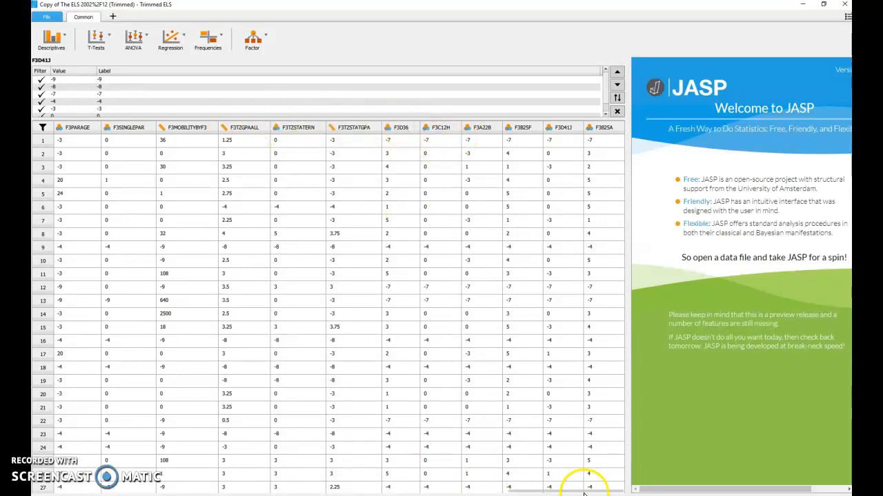
drag(571, 494, 191, 476)
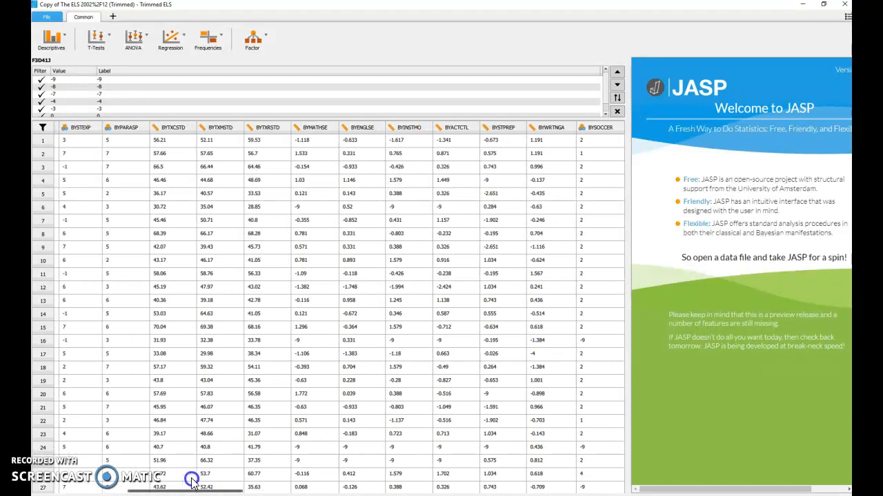
click(218, 128)
click(218, 74)
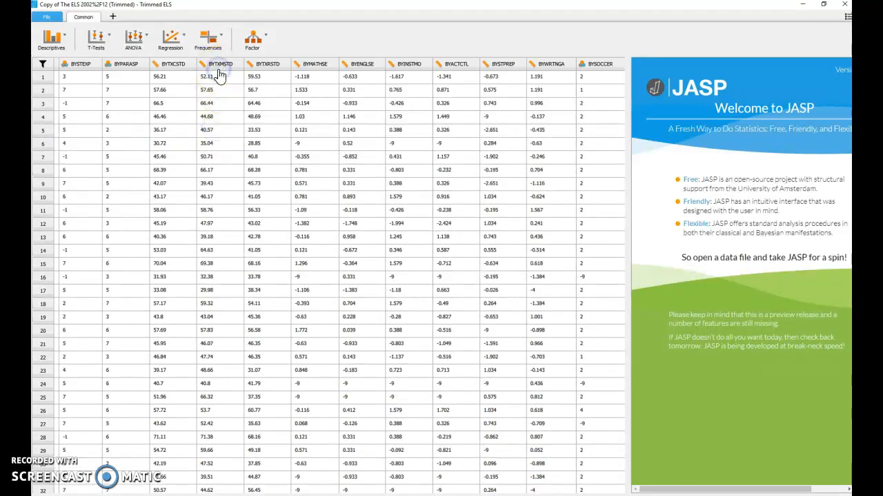
Step: Run descriptive statistics on the BYTXMSTD math score and accept the analysis
click(222, 67)
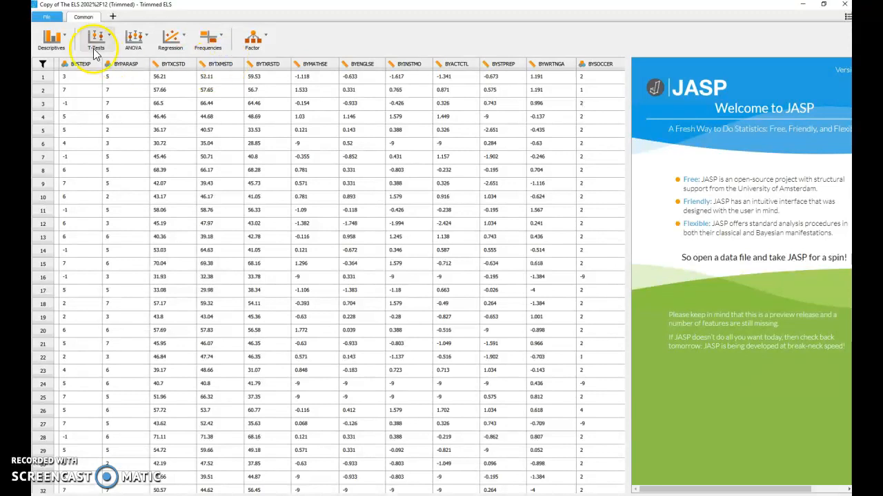
click(51, 40)
click(64, 60)
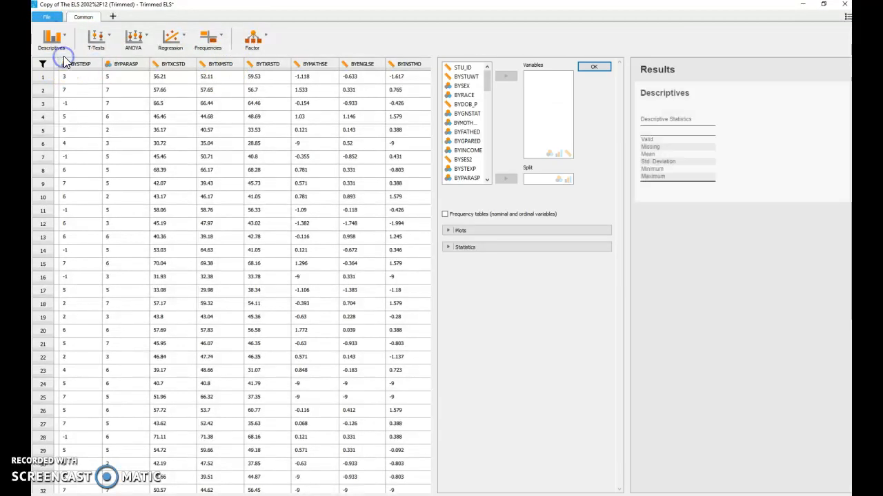
scroll(467, 145, down, 3)
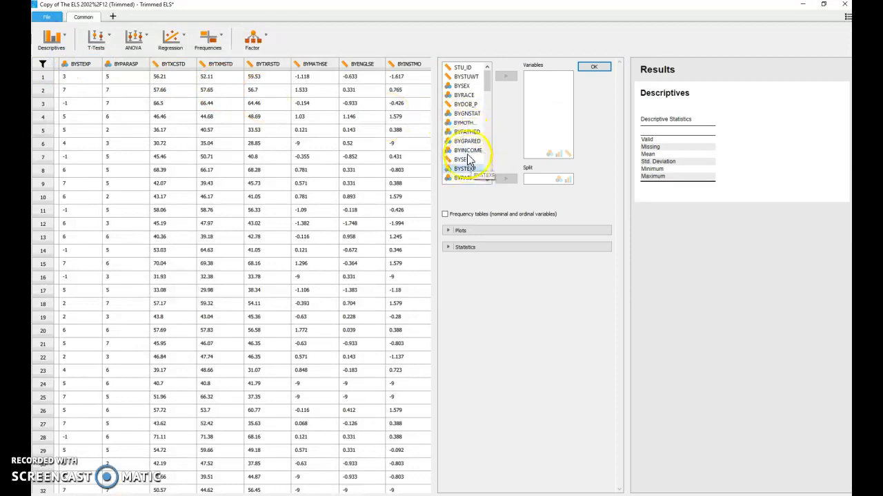
click(462, 142)
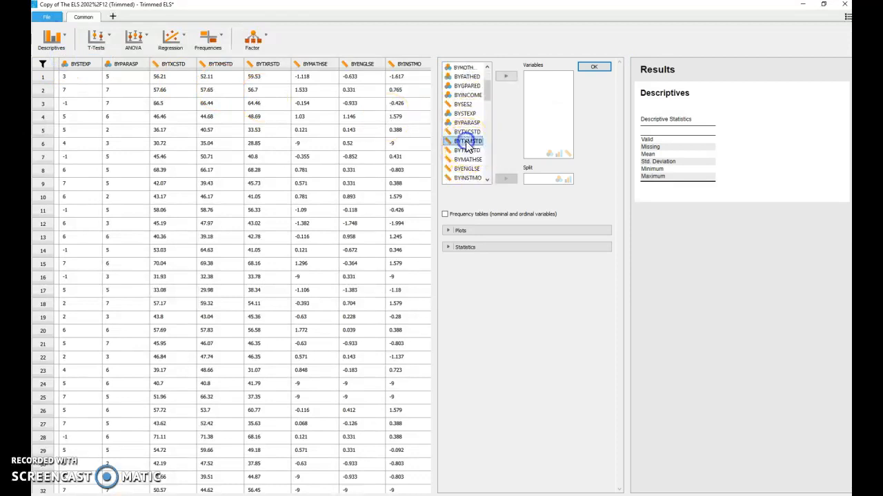
click(507, 77)
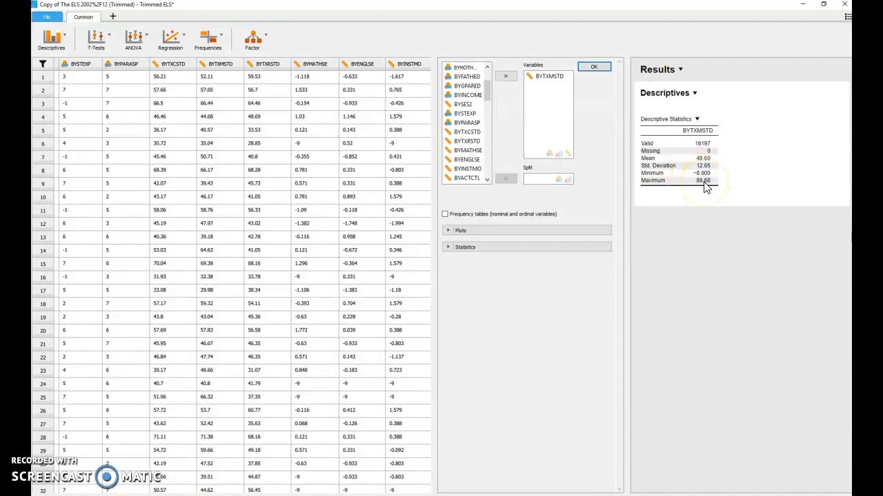
click(598, 66)
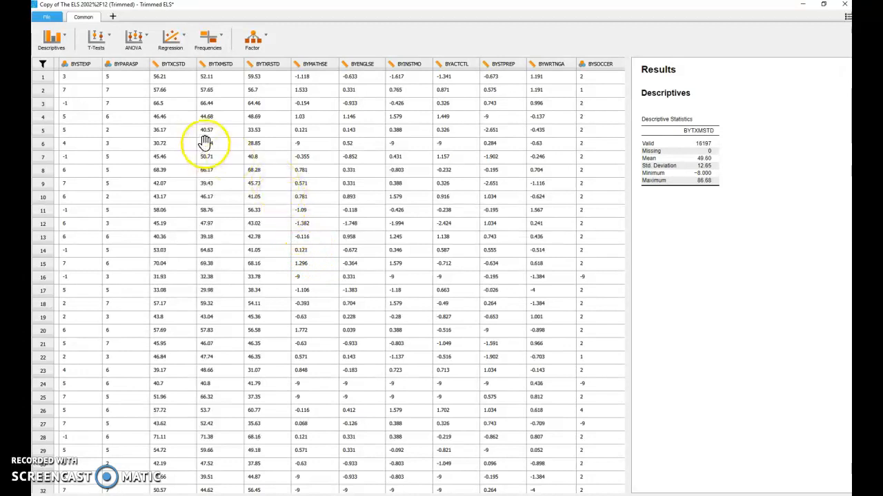
Step: Add -9 to the missing value list in the data import preferences
click(848, 16)
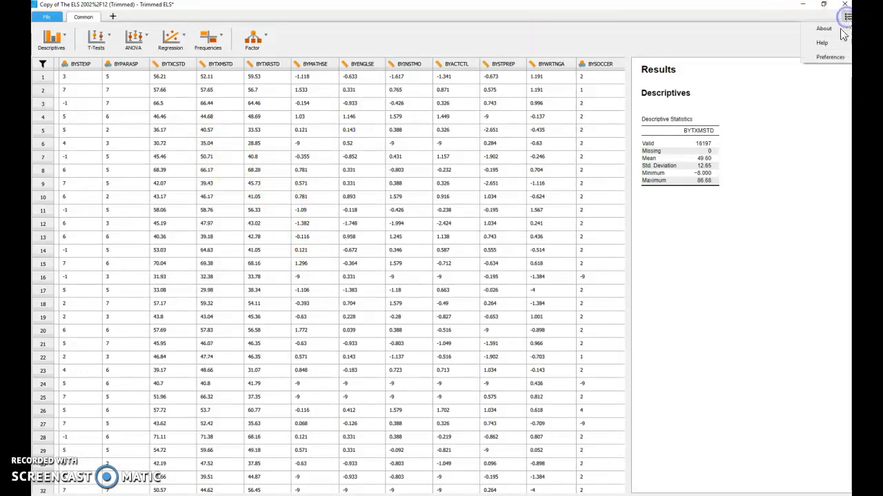
click(830, 56)
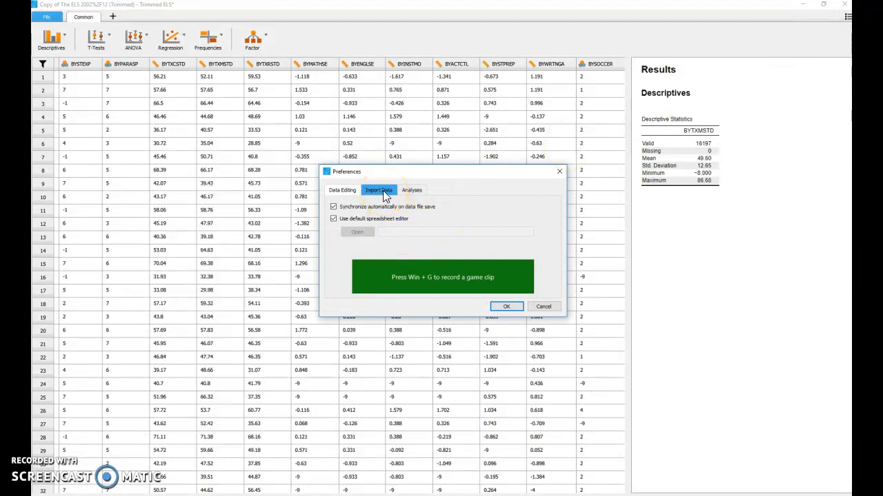
click(381, 191)
drag(418, 171, 319, 96)
click(343, 139)
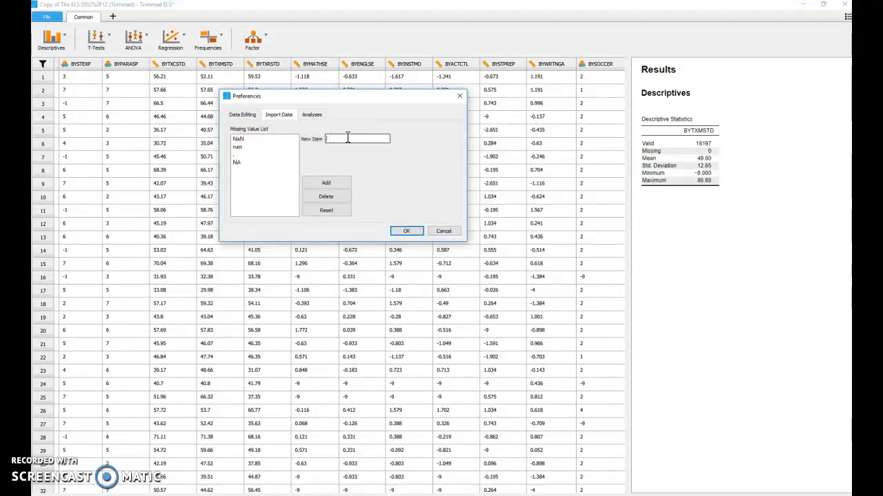
key(Return)
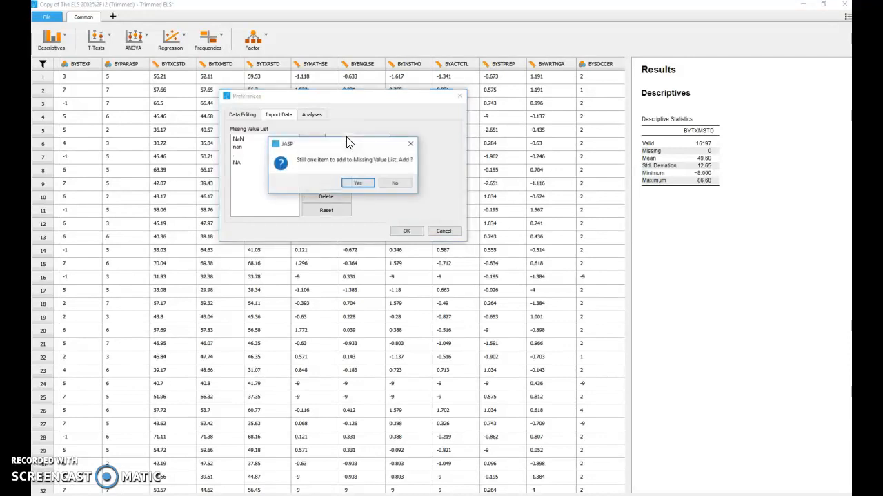
click(358, 183)
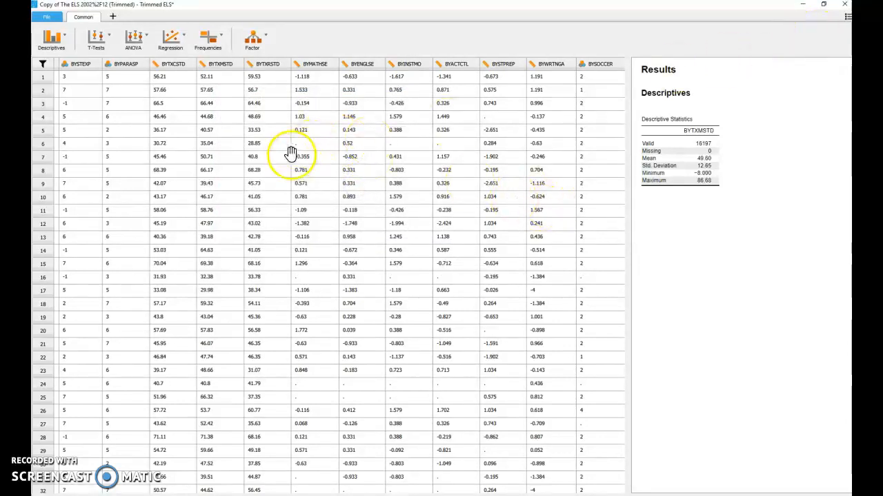
Step: Add -8, -7, -4 and -3 to the missing value list in the data import preferences and apply them
click(847, 16)
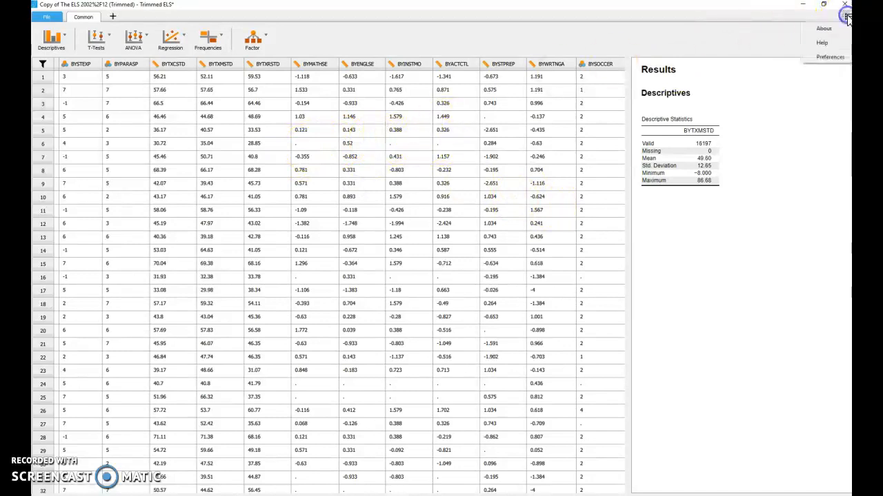
click(828, 58)
click(446, 214)
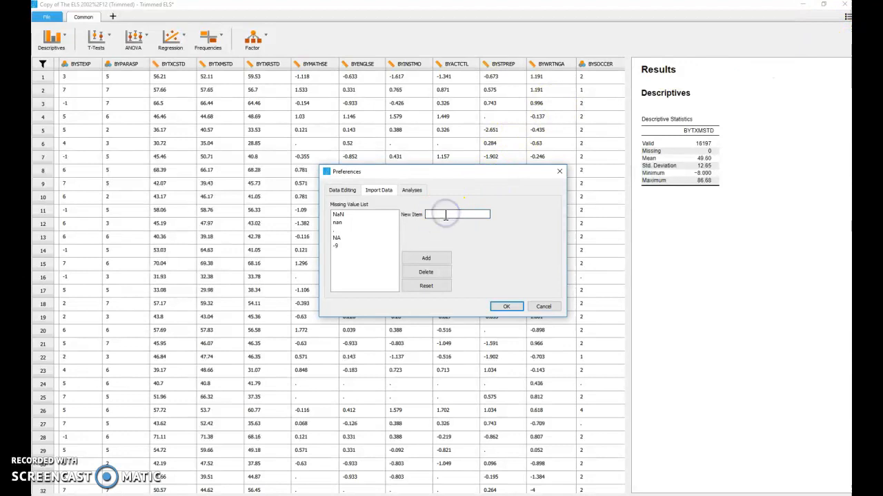
click(440, 258)
click(443, 216)
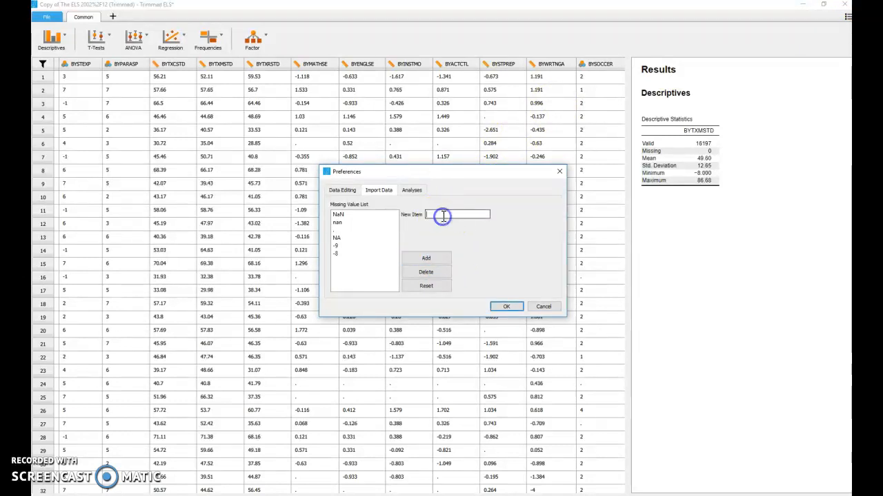
click(441, 258)
click(449, 215)
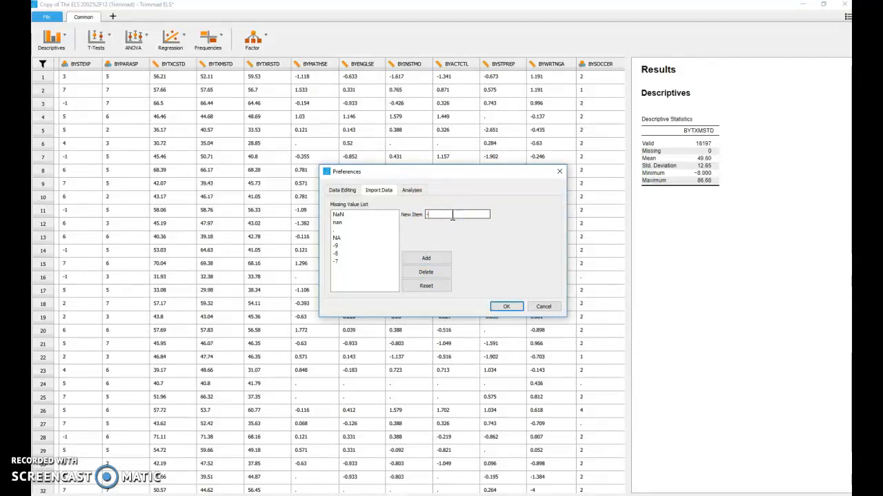
click(429, 258)
click(450, 213)
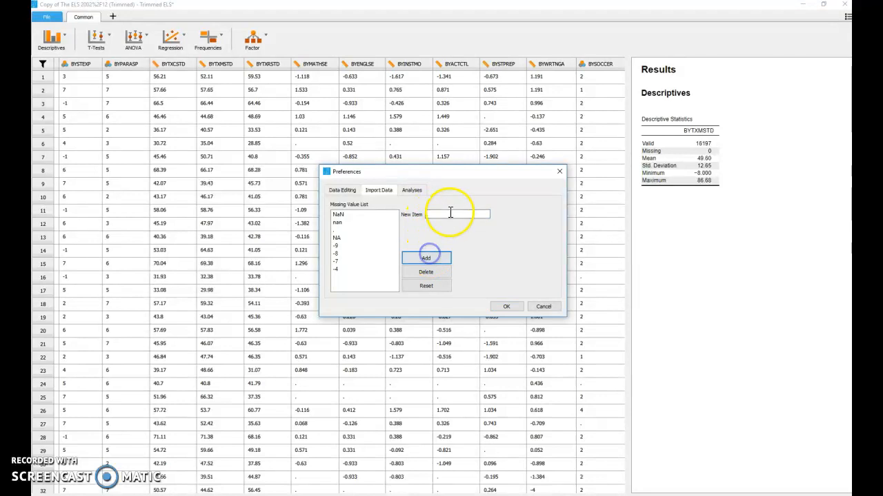
click(426, 259)
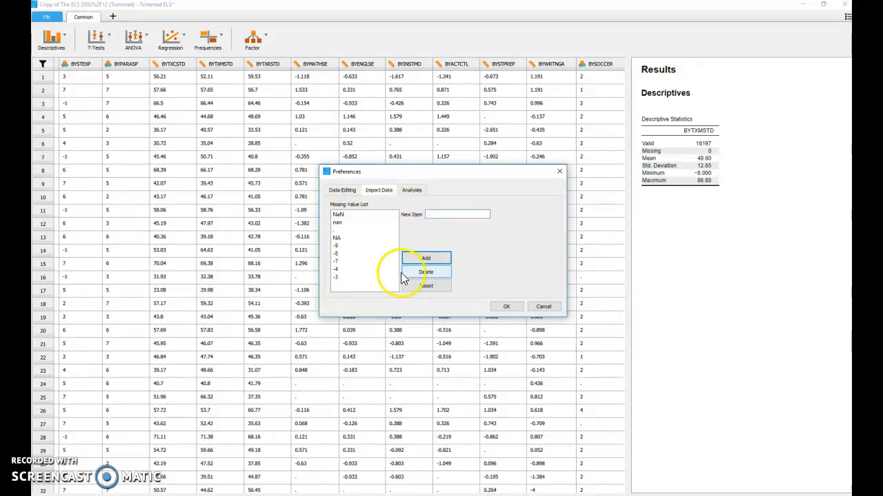
click(507, 305)
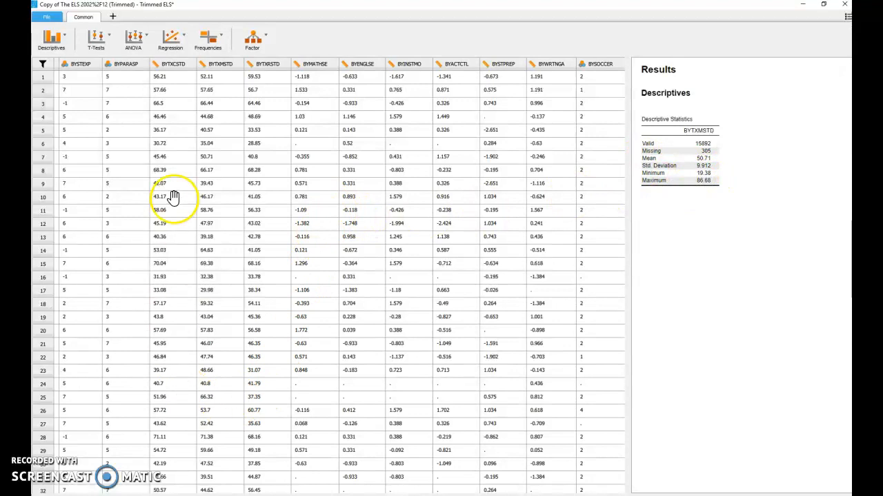
Step: Create a second descriptives analysis with the BYTXRSTD reading score as its variable, widening the results area
click(49, 43)
click(58, 58)
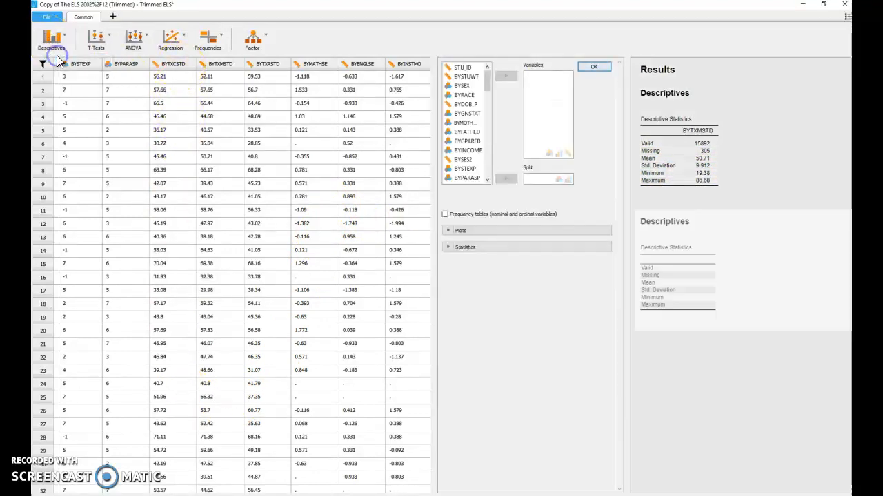
drag(435, 136, 189, 138)
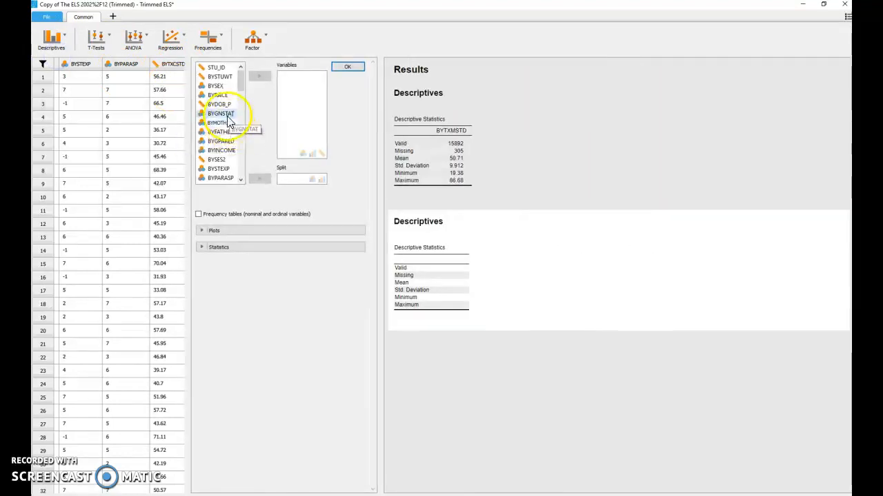
scroll(224, 159, down, 1)
click(221, 178)
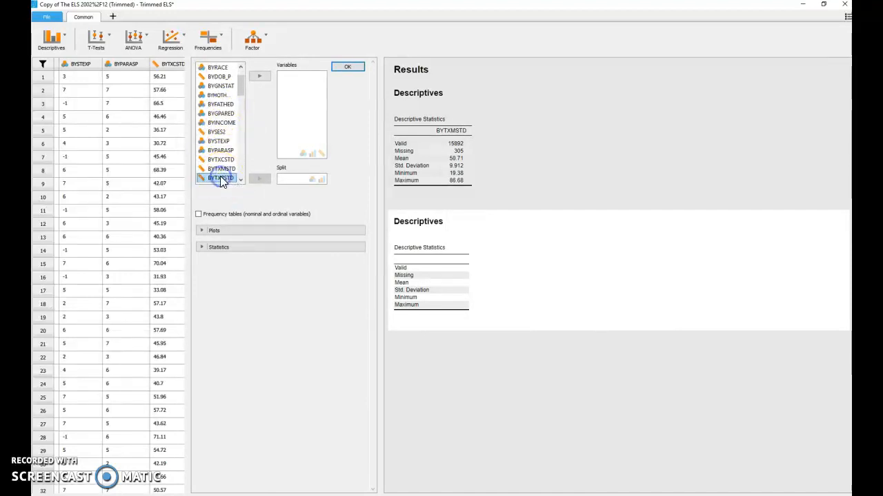
drag(222, 182, 298, 135)
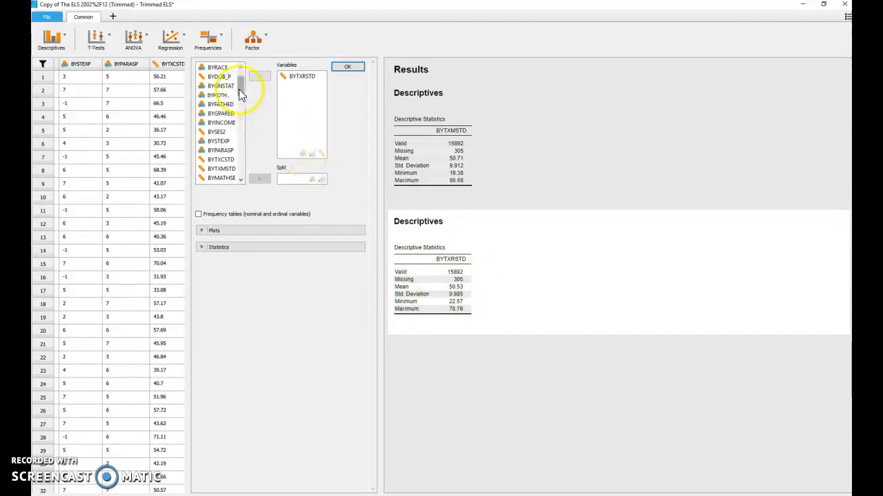
Step: Add BYSES2 and BYNSPORT to the variables of the second descriptives analysis
click(224, 133)
drag(226, 136, 305, 87)
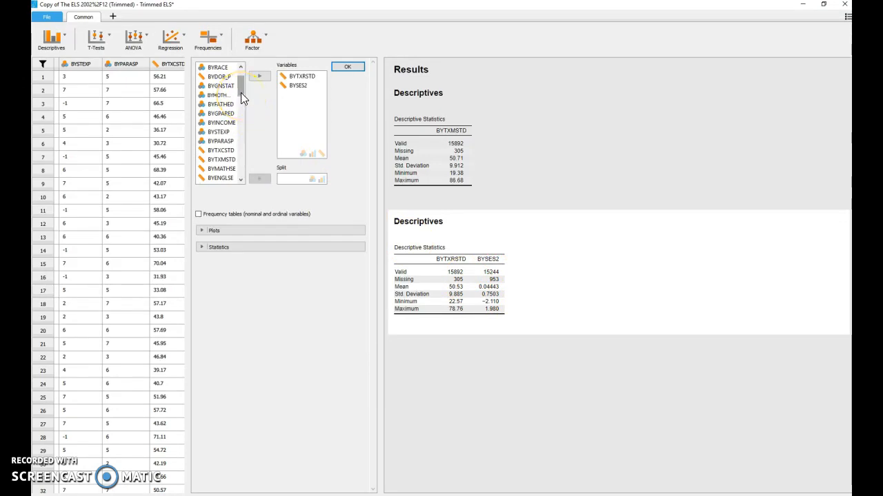
drag(240, 91, 239, 110)
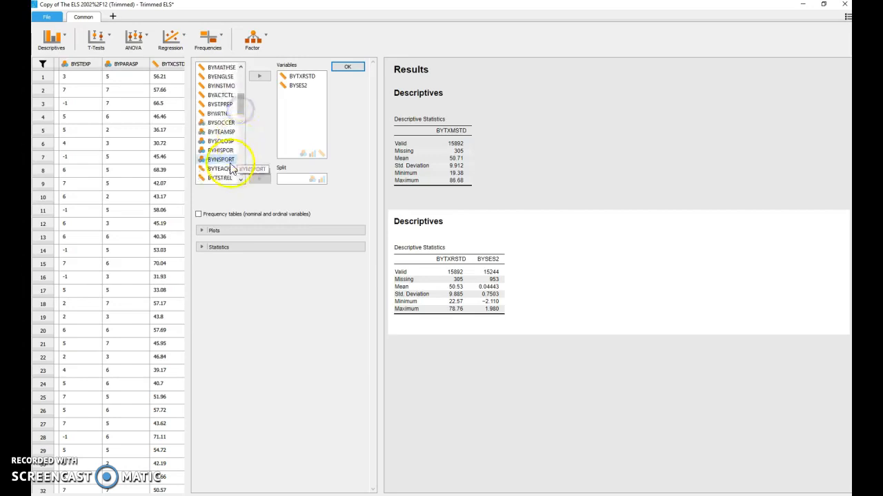
drag(225, 165, 312, 103)
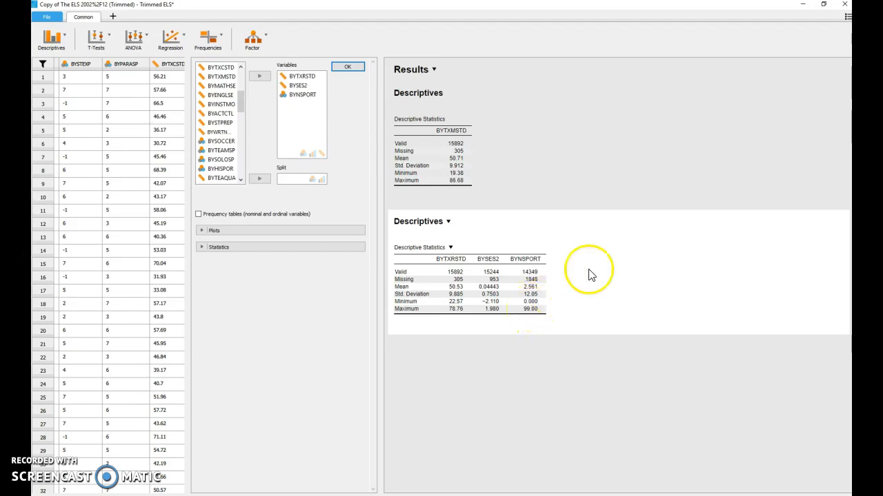
Step: Add 99 to the missing value list in the import preferences, and accept the second descriptives analysis
click(848, 17)
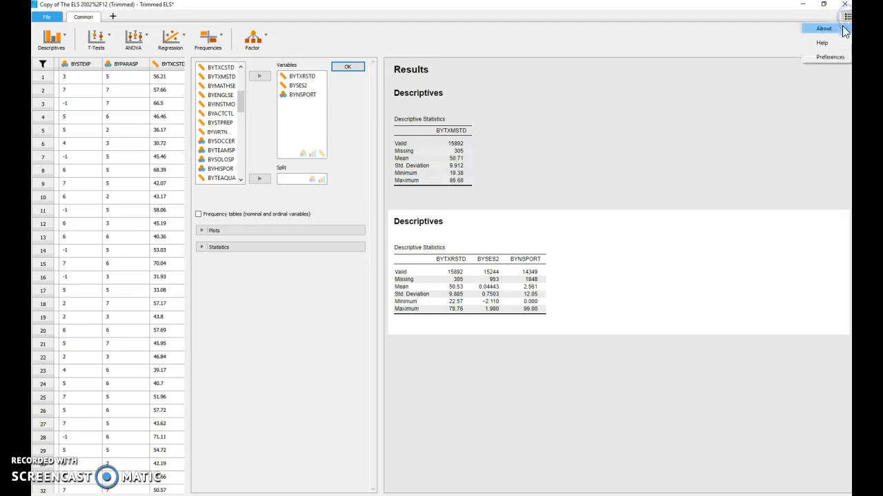
click(832, 57)
click(439, 214)
text(99)
click(424, 260)
click(505, 308)
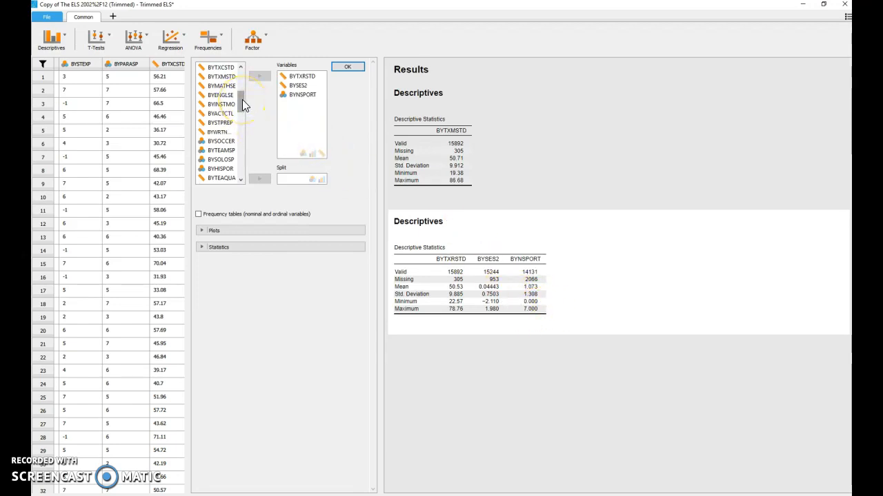
drag(242, 100, 246, 86)
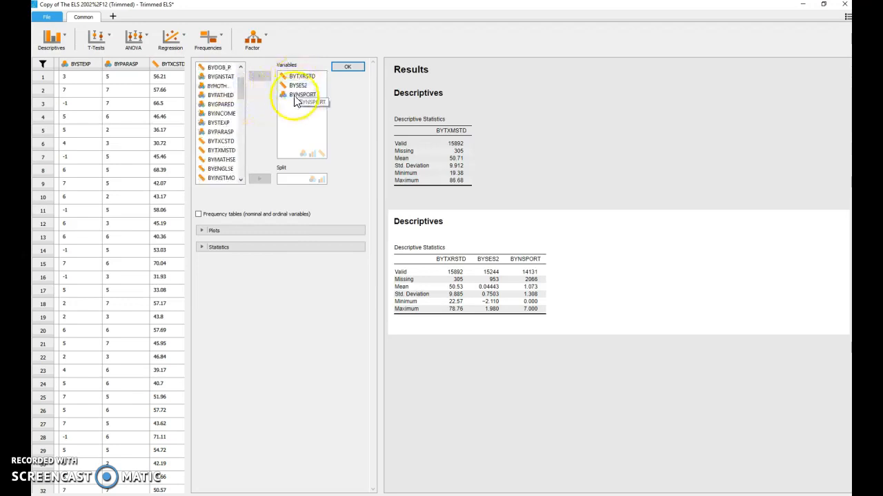
click(344, 67)
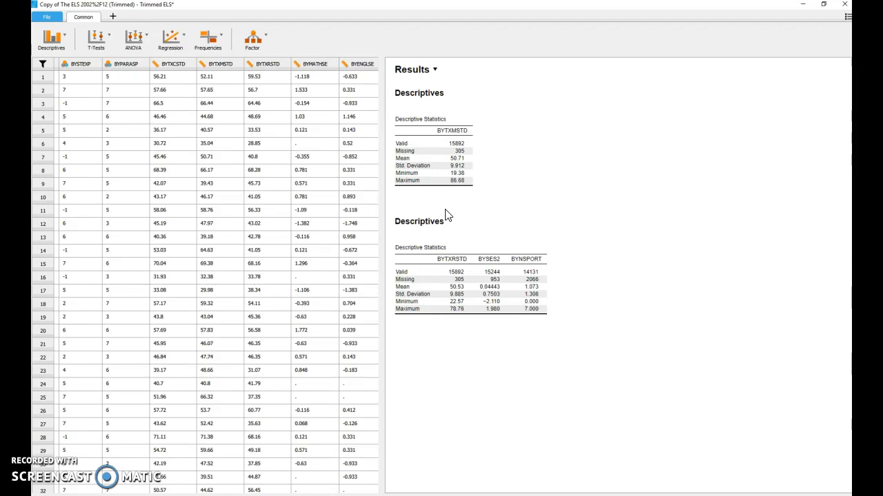
Step: Start a linear regression with F3D41J as the dependent variable, enlarging the data and setup area
click(186, 43)
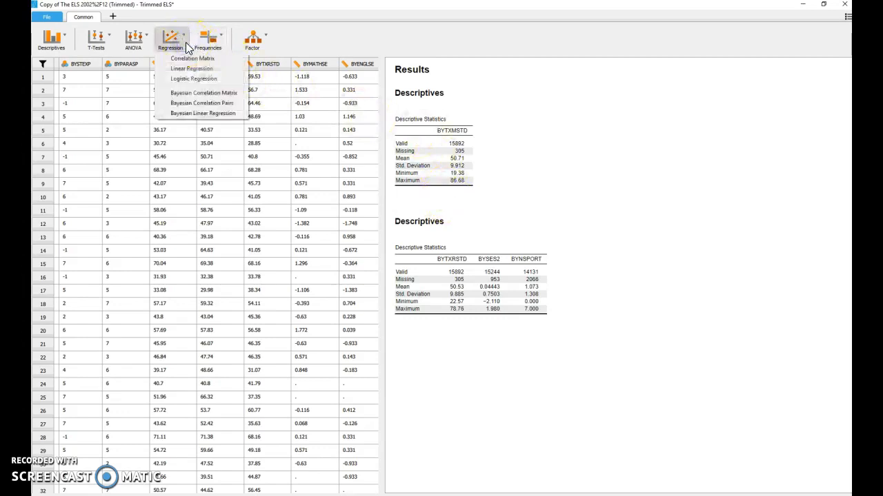
click(191, 69)
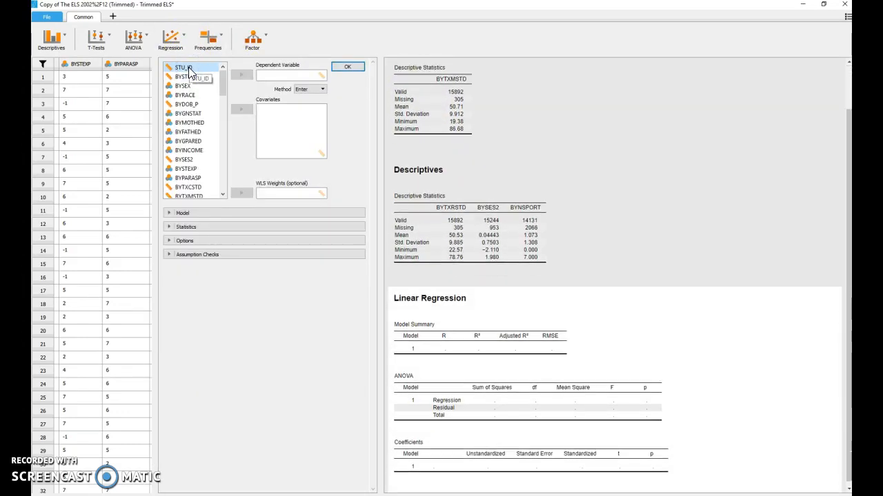
drag(379, 177, 579, 174)
drag(423, 85, 471, 80)
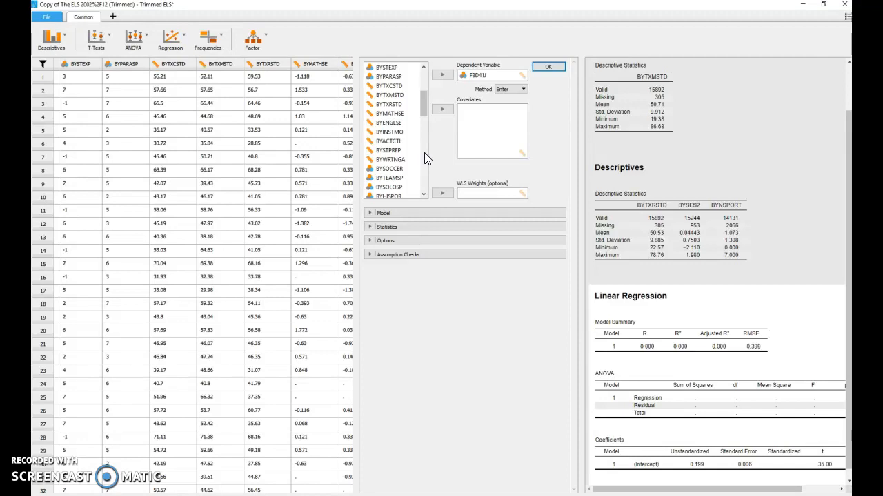
click(485, 79)
Step: Add the BYTXMSTD and BYTXRSTD test scores as covariates of the linear regression
drag(399, 100, 492, 121)
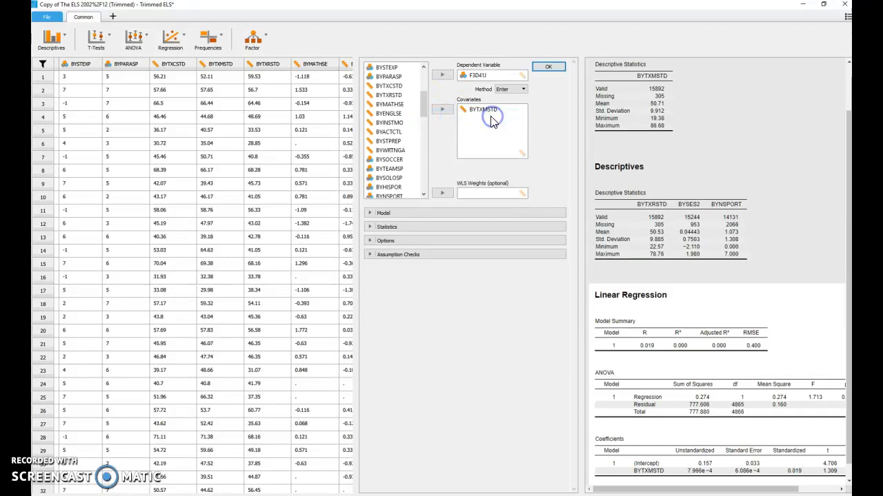
click(398, 98)
drag(400, 99, 492, 120)
Step: Add BYSES2 and BYNSPORT as further covariates of the linear regression
drag(420, 102, 426, 86)
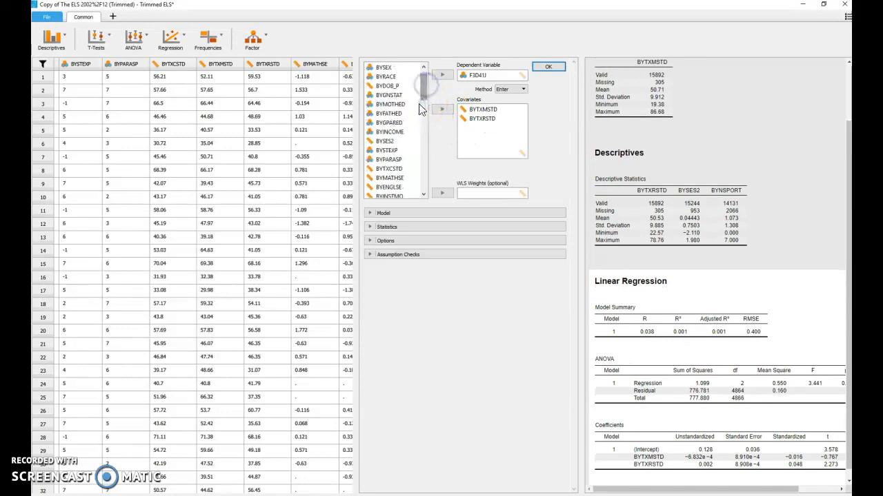
drag(400, 140, 494, 133)
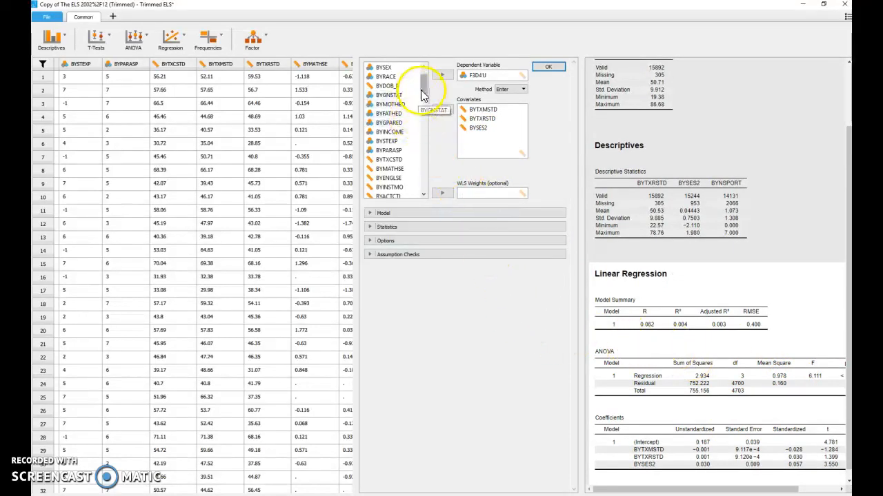
drag(422, 83, 423, 112)
drag(393, 168, 483, 141)
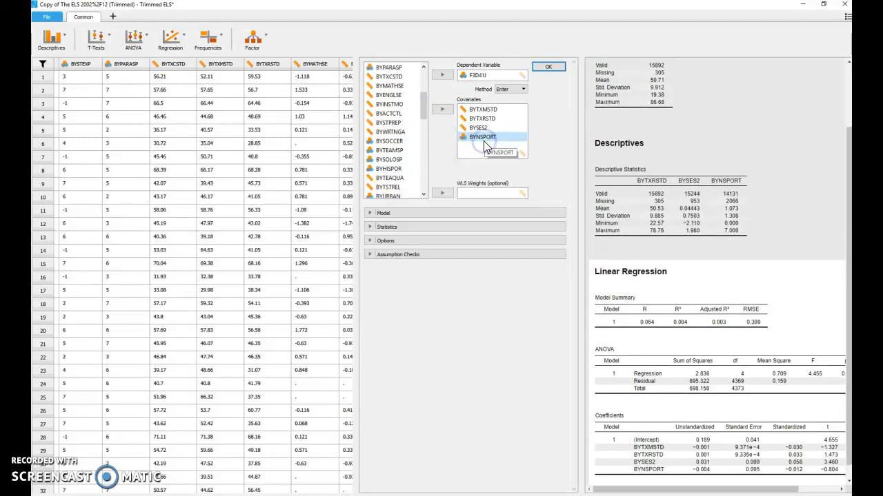
click(481, 149)
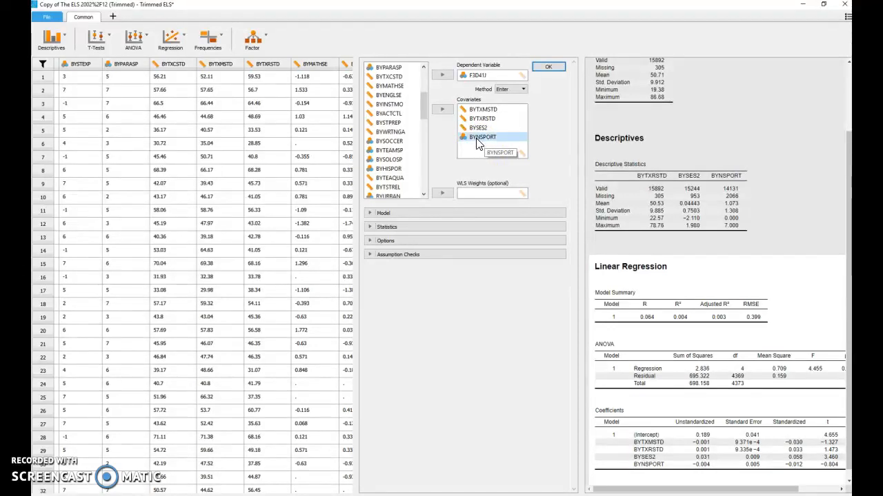
click(466, 139)
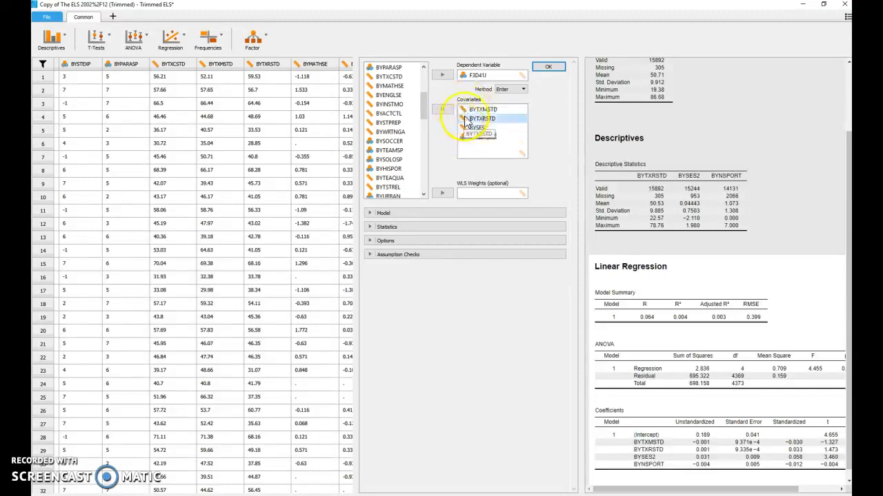
click(467, 138)
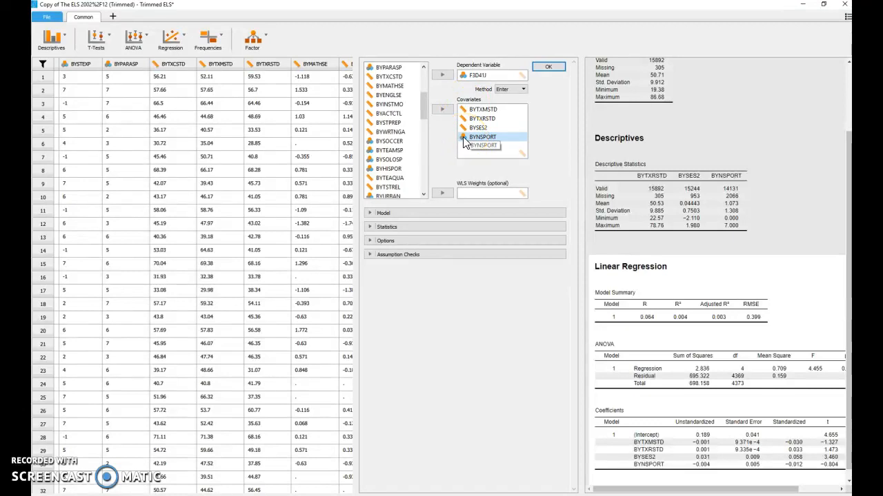
Step: Assign BYSTUWT as the WLS weights variable of the linear regression
drag(423, 106, 422, 75)
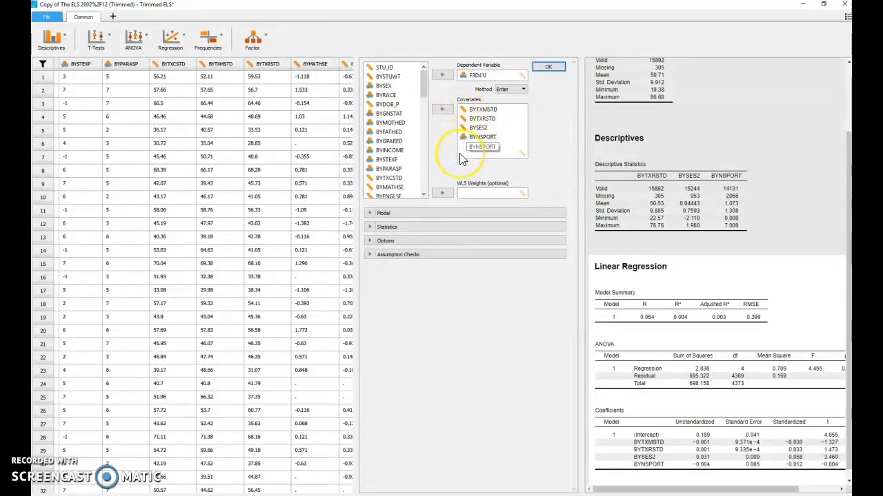
click(469, 140)
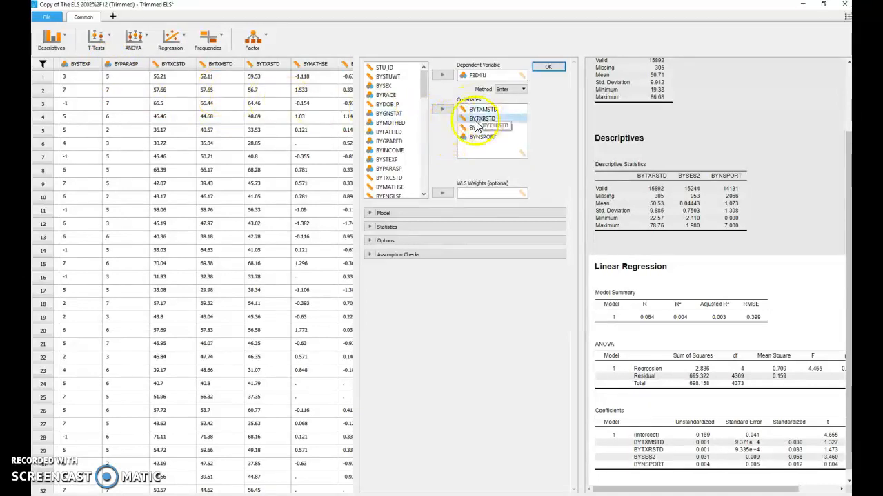
drag(397, 82, 488, 192)
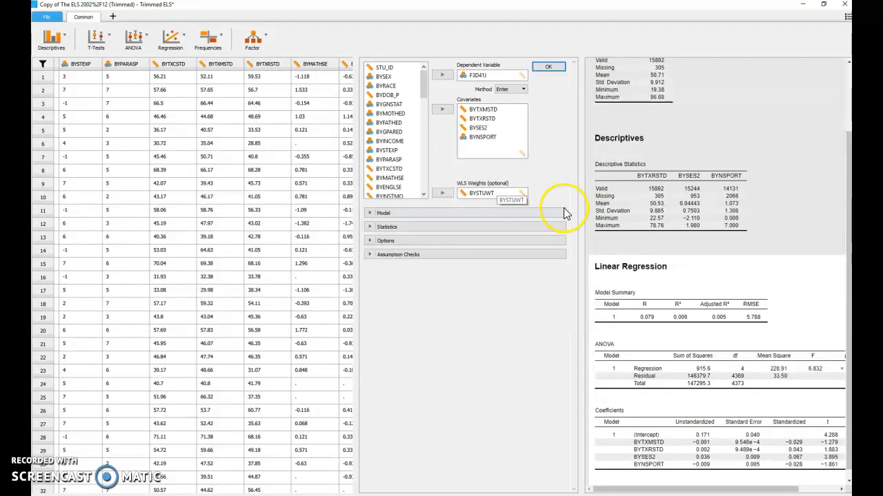
Step: Widen the results area and copy the whole linear regression output
drag(577, 210, 339, 213)
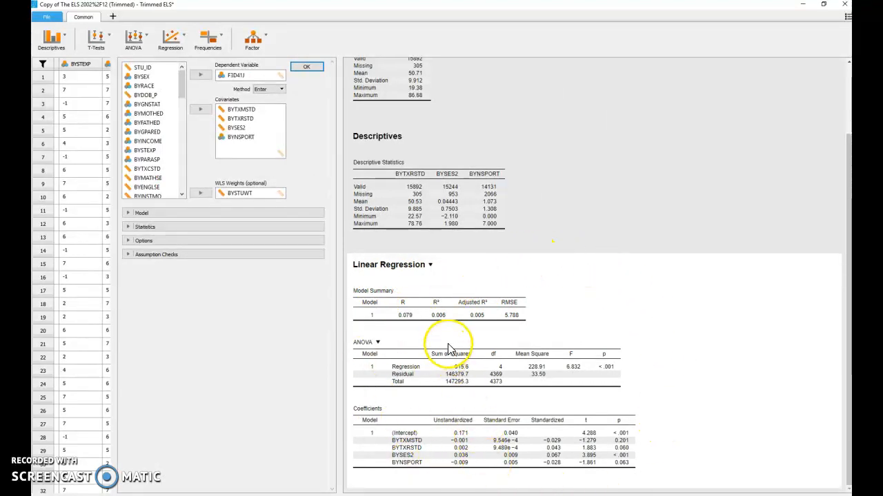
click(431, 267)
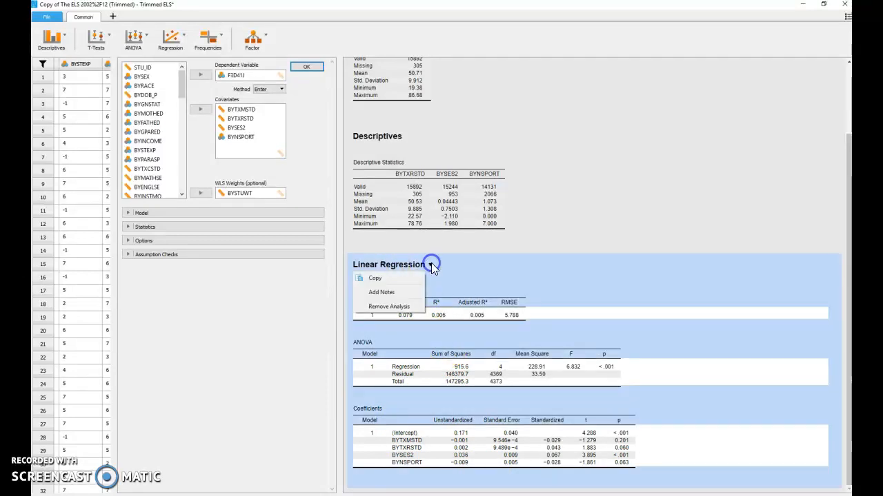
click(388, 281)
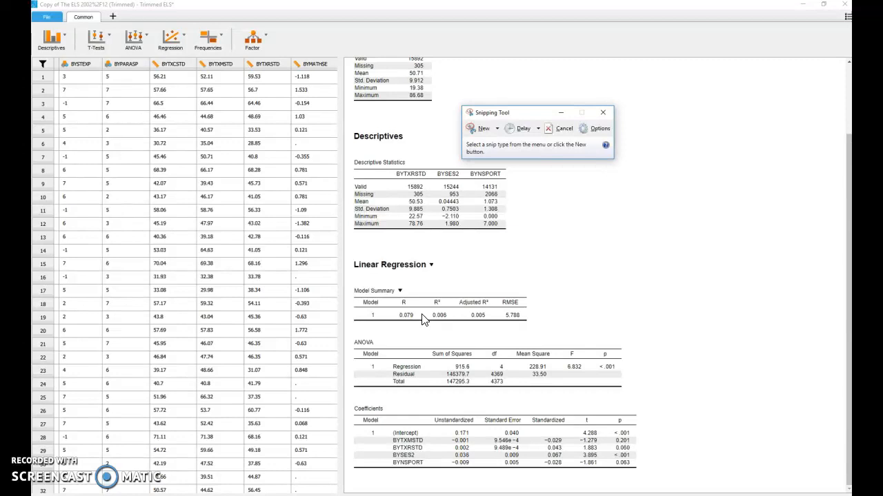
Step: Snip the linear regression output from its heading through the coefficients table, and save the capture in Documents as RegO
click(482, 131)
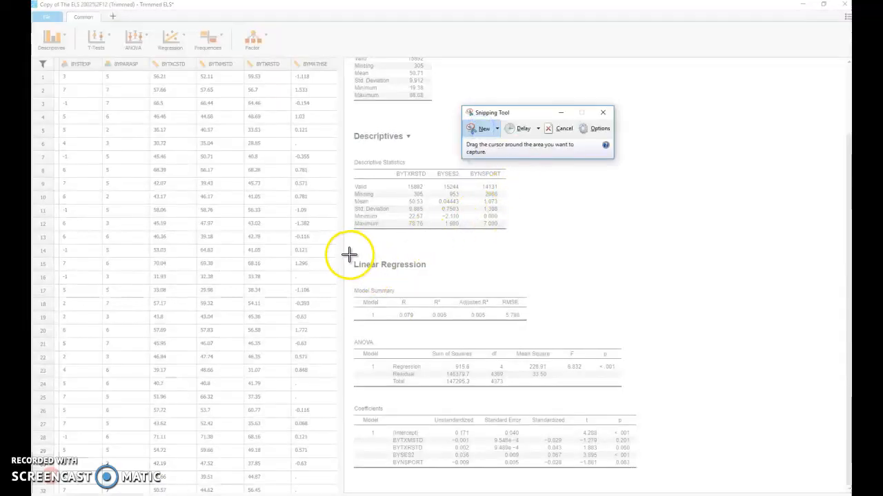
drag(350, 256, 647, 476)
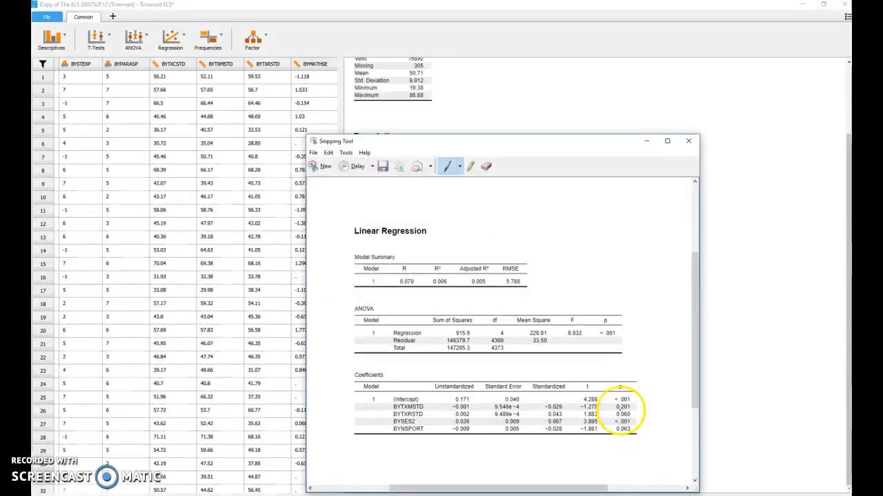
click(381, 169)
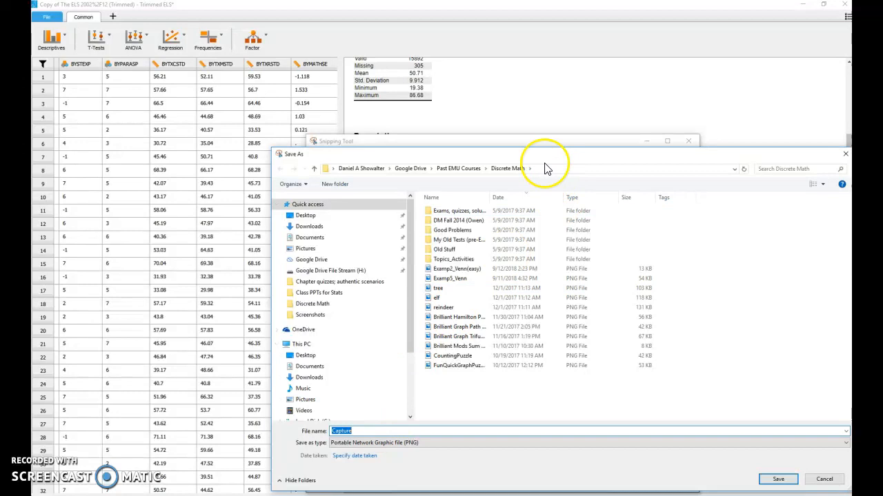
click(310, 237)
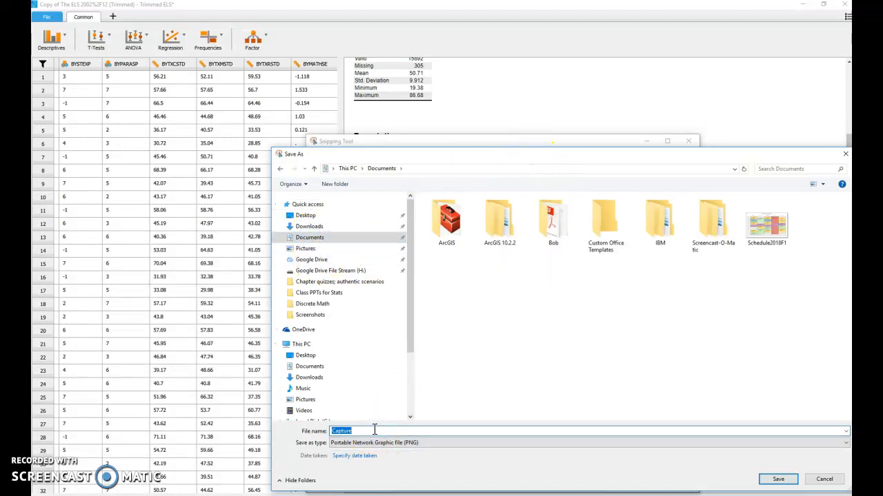
text(RegOutput)
key(Return)
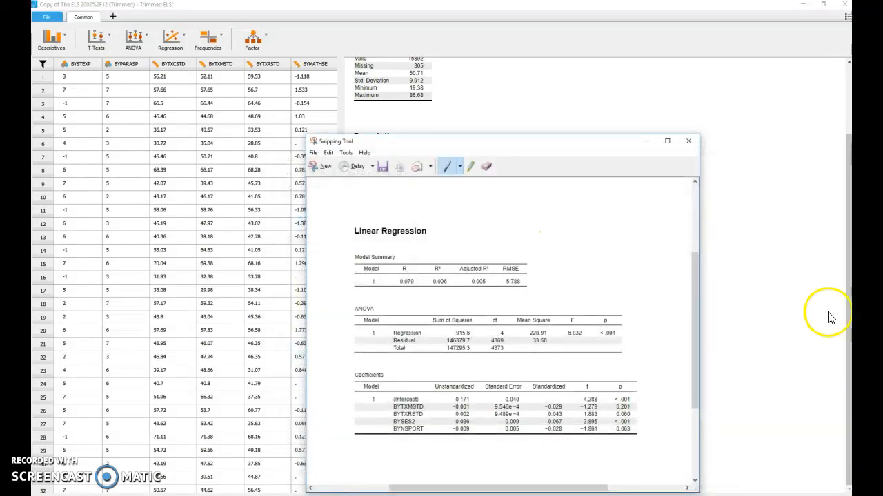
Step: Switch to The ELS 2002/12 (Trimmed) in Google Sheets and insert the saved regression capture from Documents as an image on Sheet8
click(802, 5)
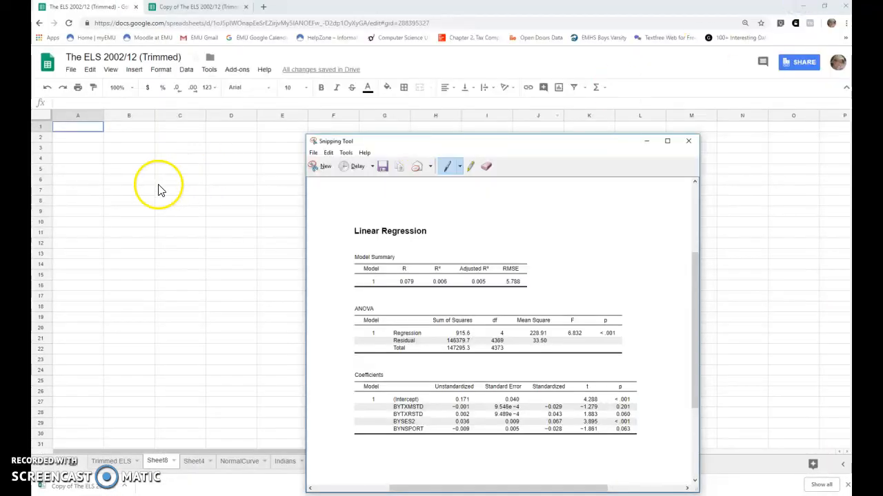
click(153, 182)
click(90, 128)
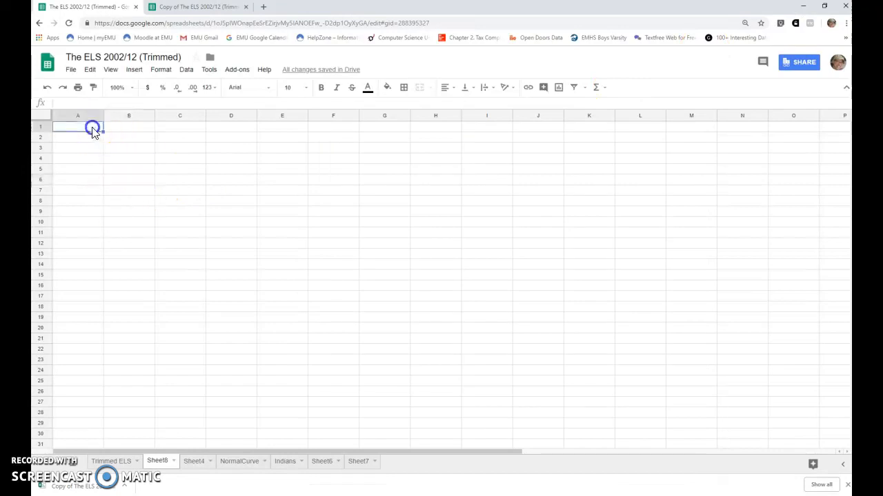
click(138, 71)
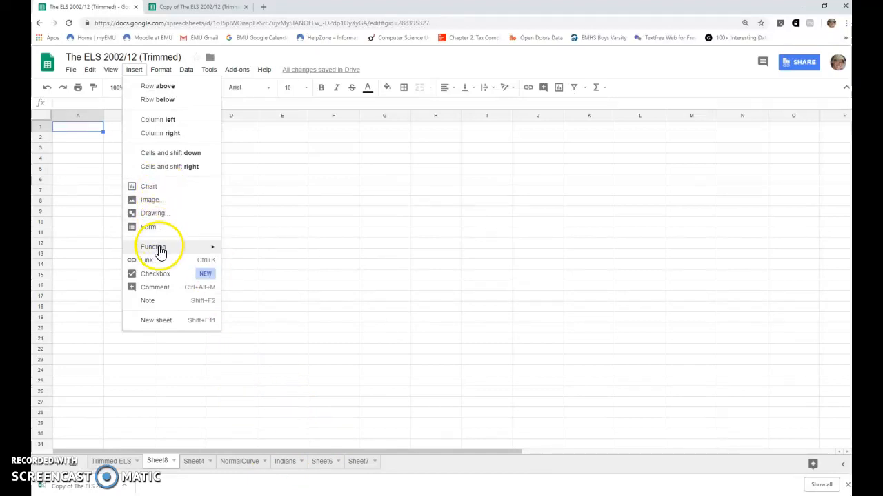
click(166, 199)
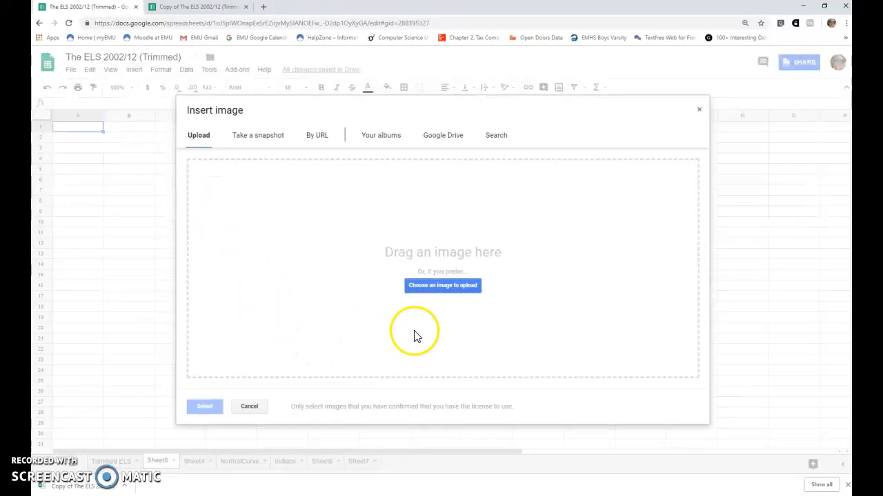
click(449, 288)
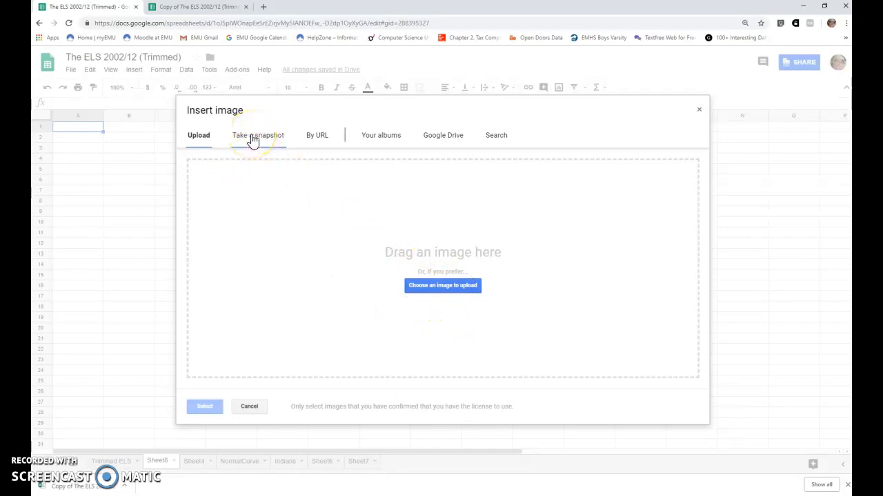
click(465, 286)
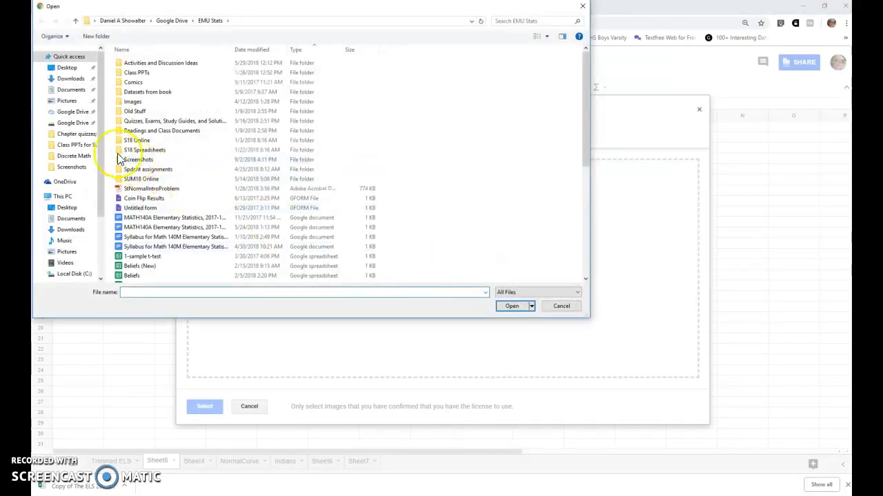
click(71, 90)
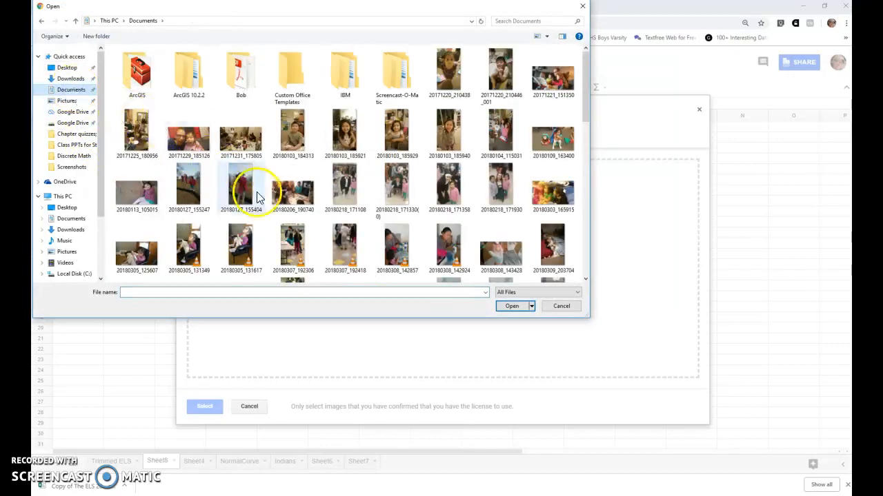
scroll(262, 200, down, 10)
double_click(482, 123)
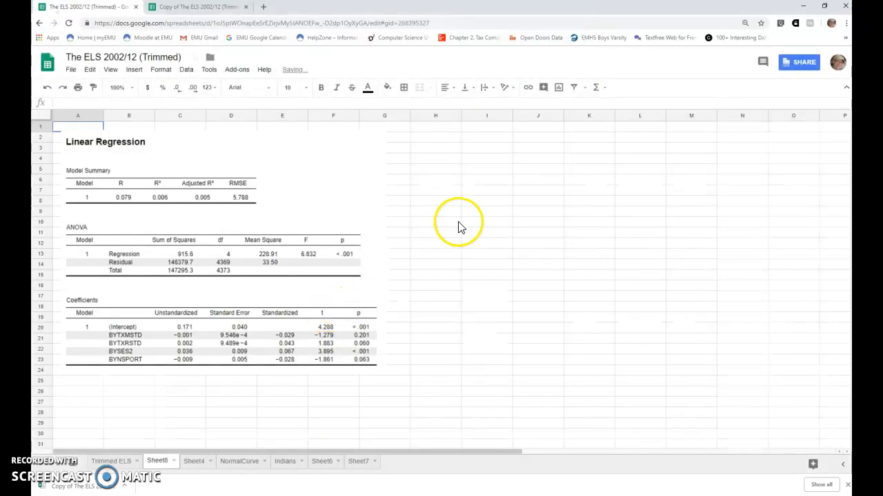
click(464, 212)
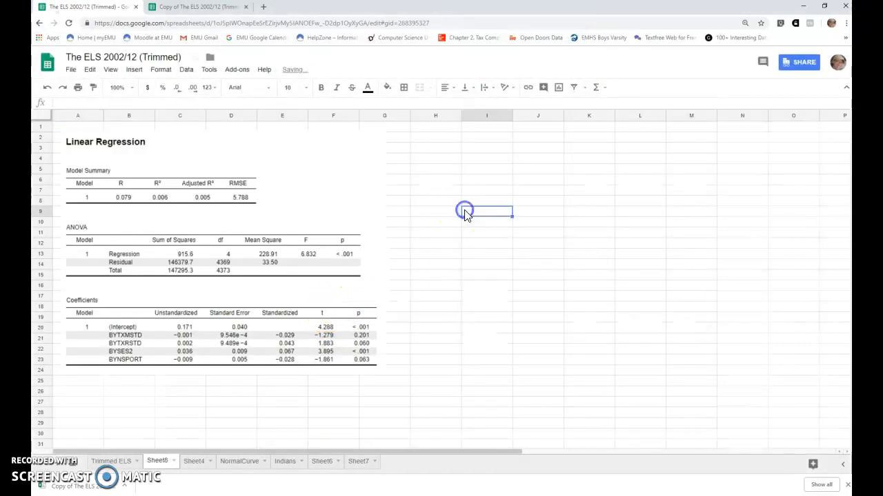
click(434, 158)
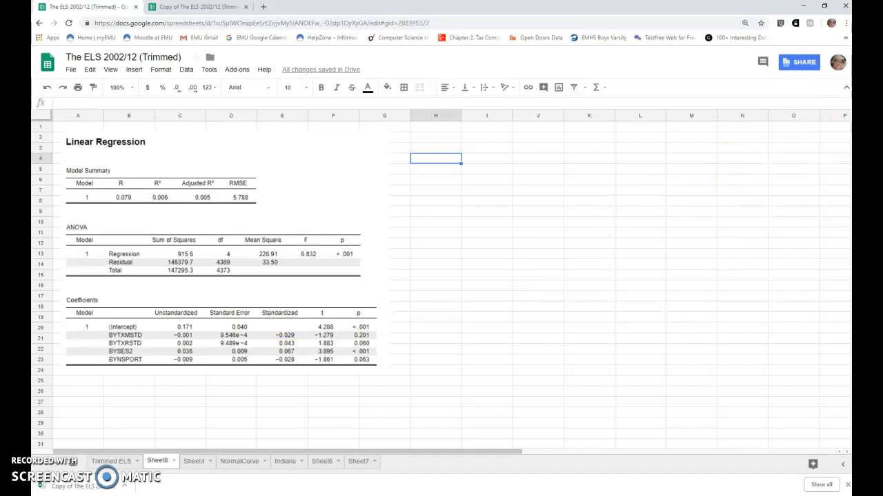
Step: Switch back to JASP and start a new descriptive statistics analysis with the variables BYSES2, BYTXMSTD and BYTXRSTD
click(803, 5)
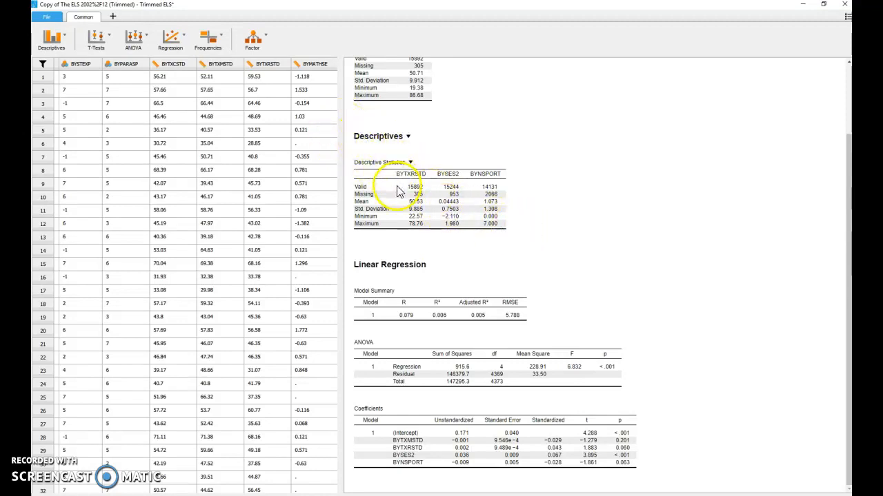
click(45, 41)
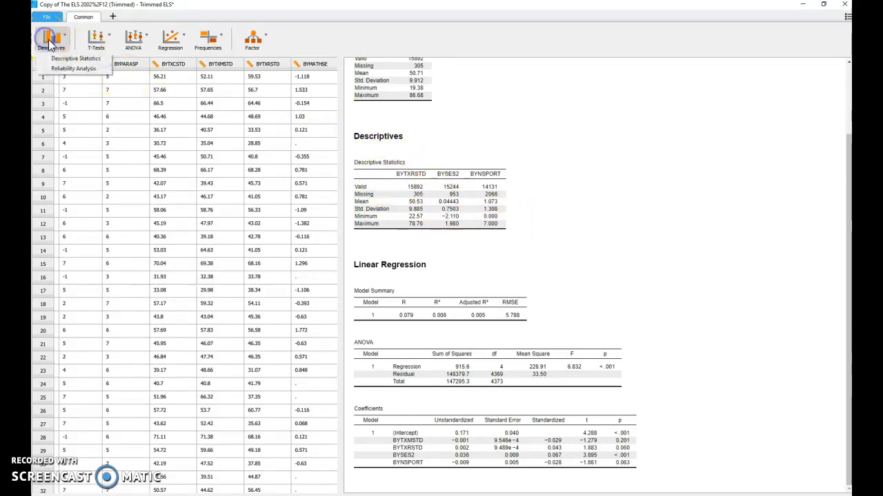
click(69, 56)
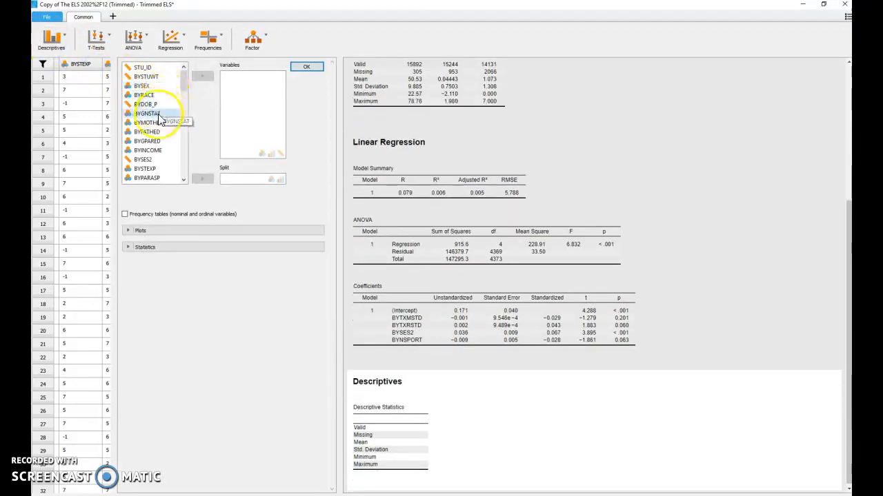
drag(153, 150, 243, 100)
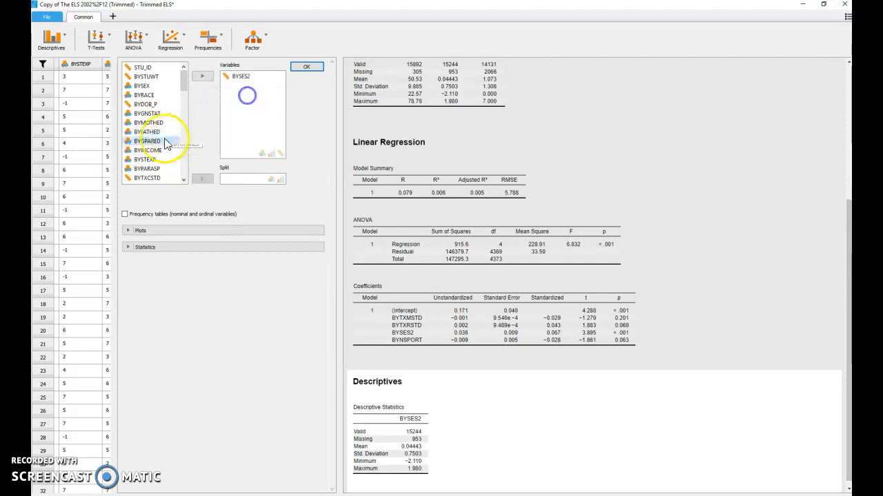
scroll(151, 146, down, 2)
drag(166, 132, 238, 114)
Step: Add BYNSPORT and F3D41J to the variables of the new descriptives analysis
scroll(158, 142, down, 5)
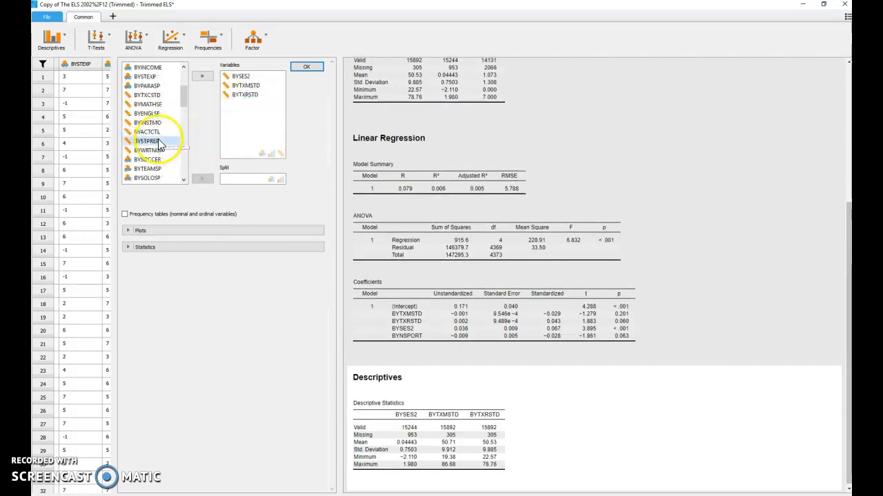
scroll(158, 142, up, 3)
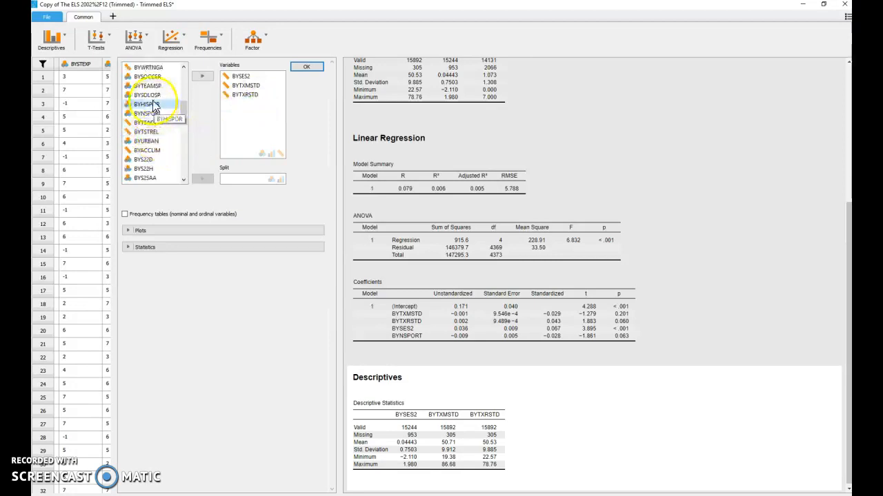
drag(157, 113, 248, 110)
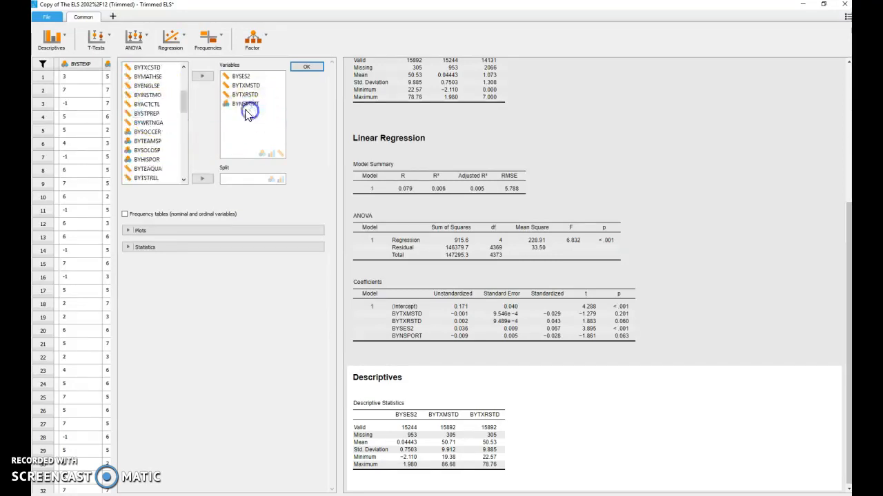
scroll(173, 178, down, 15)
scroll(173, 178, down, 1)
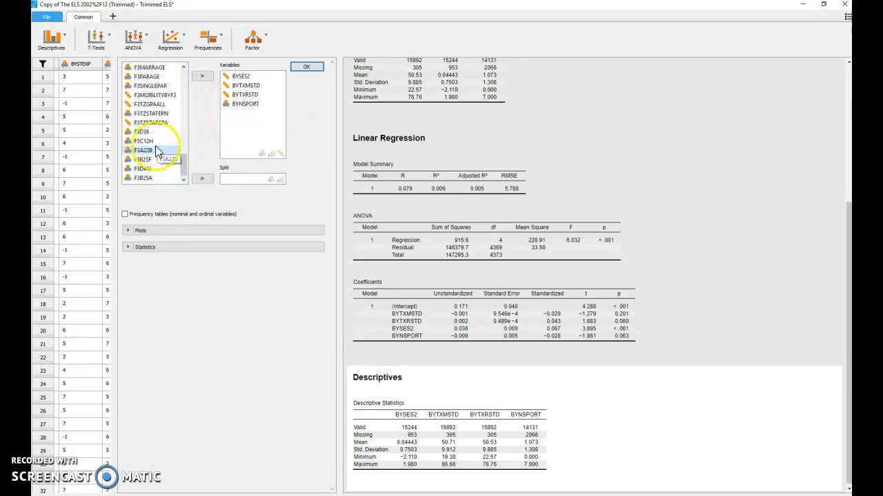
drag(150, 168, 255, 128)
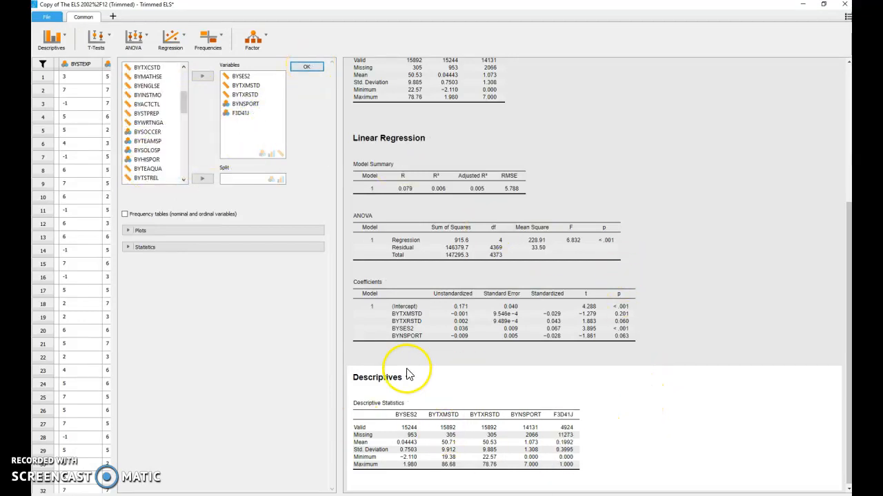
Step: Snip the new Descriptives output from its heading through the statistics table, and save the capture in Documents as Capture
key(alt+Tab)
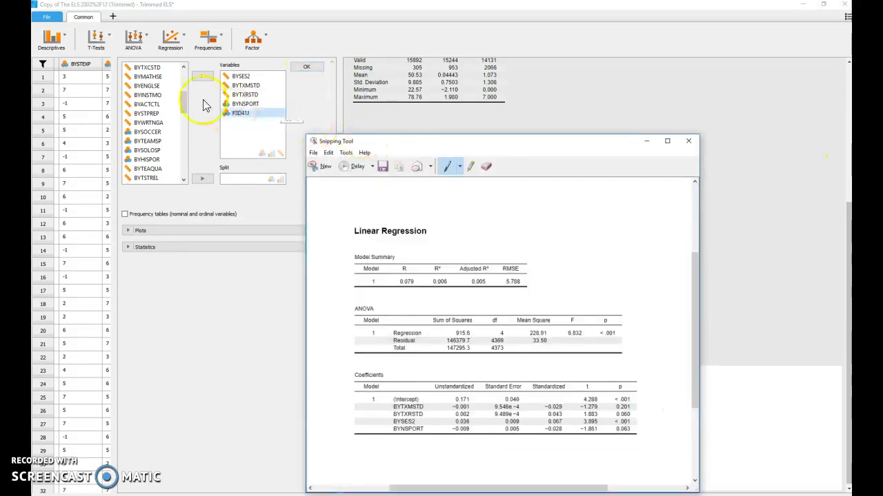
click(321, 166)
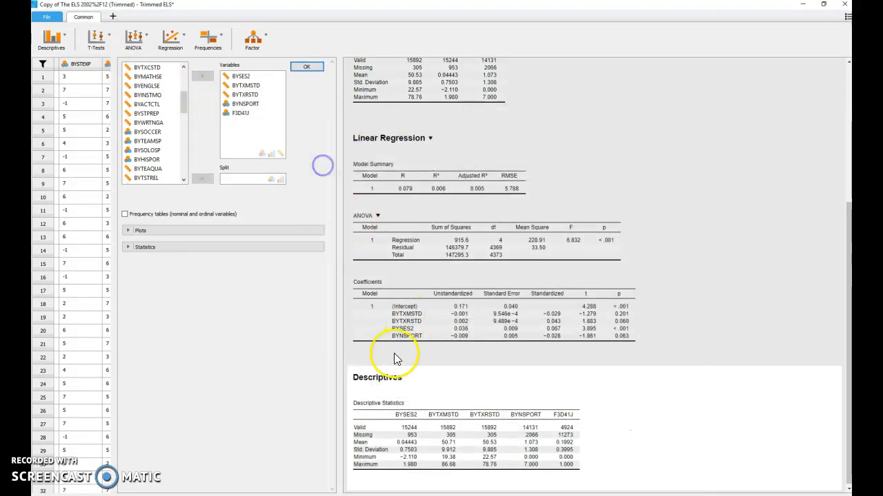
drag(348, 369, 597, 477)
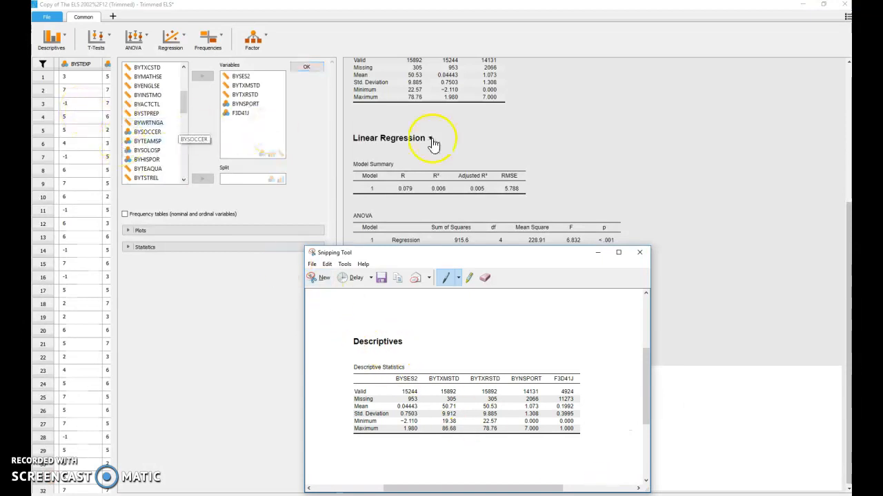
click(381, 277)
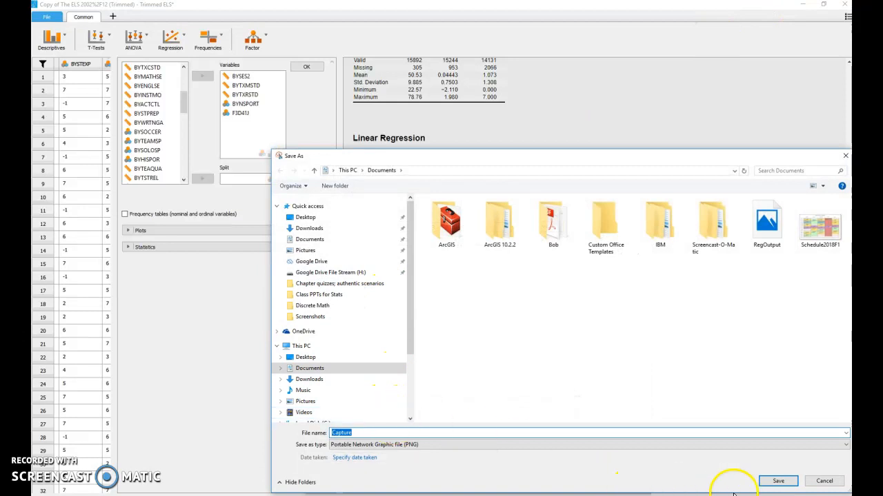
click(778, 482)
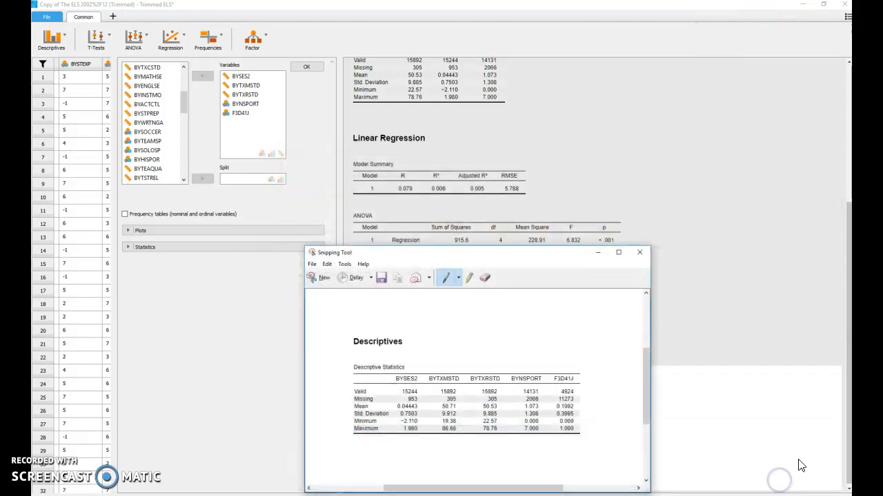
Step: Switch to The ELS 2002/12 (Trimmed) in Google Sheets and insert the Capture image from Documents at cell H2 of Sheet8
click(801, 7)
click(426, 136)
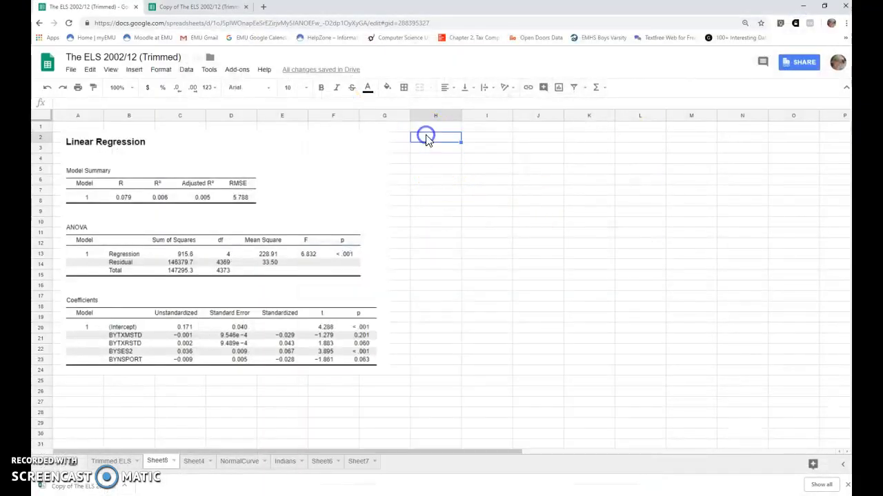
click(134, 69)
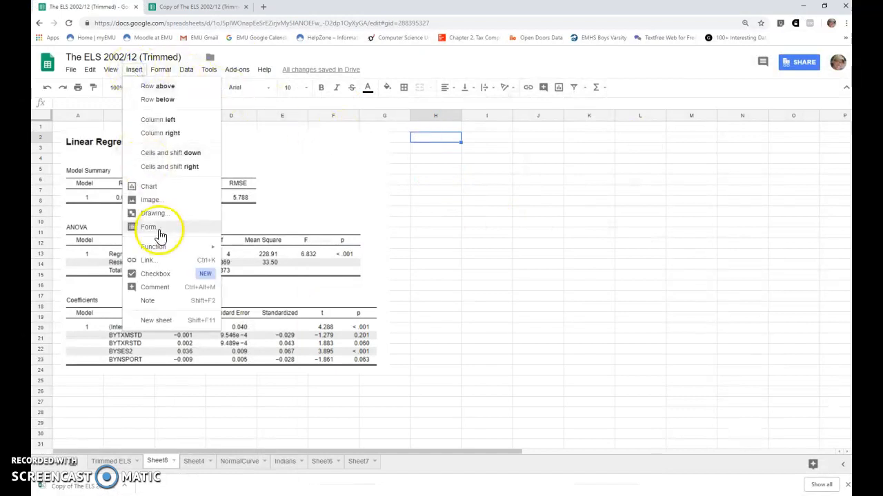
click(159, 201)
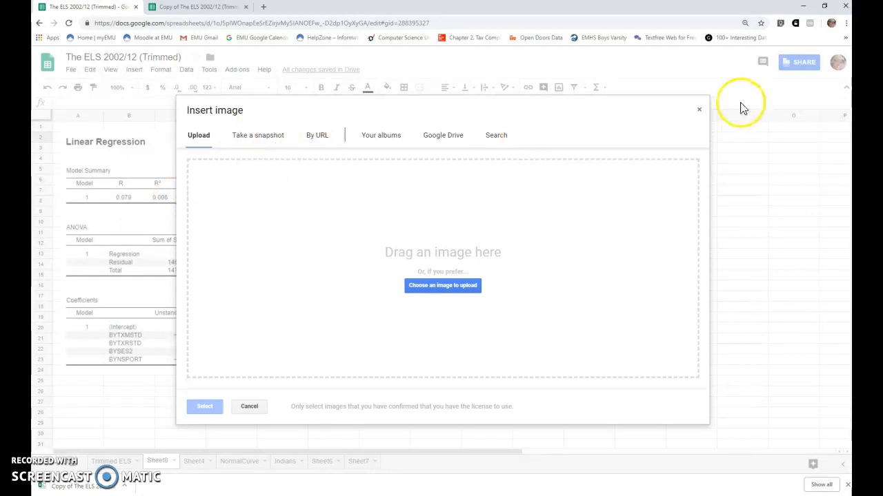
click(276, 136)
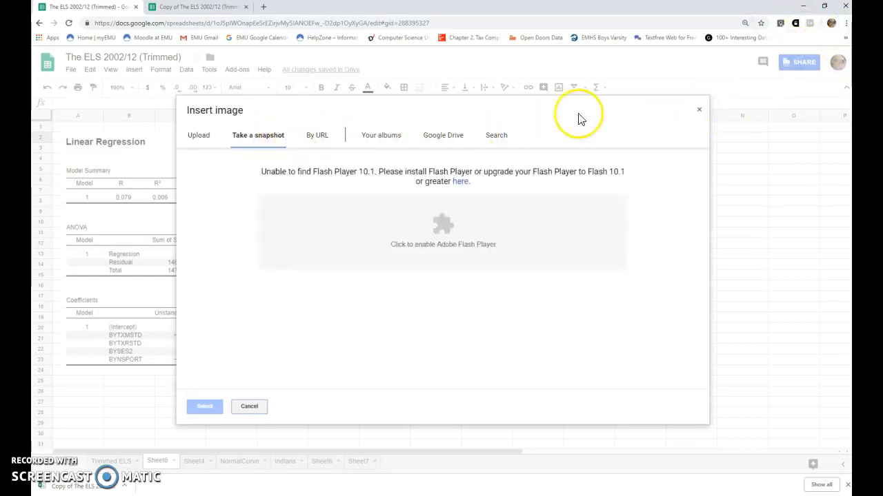
click(199, 137)
click(463, 285)
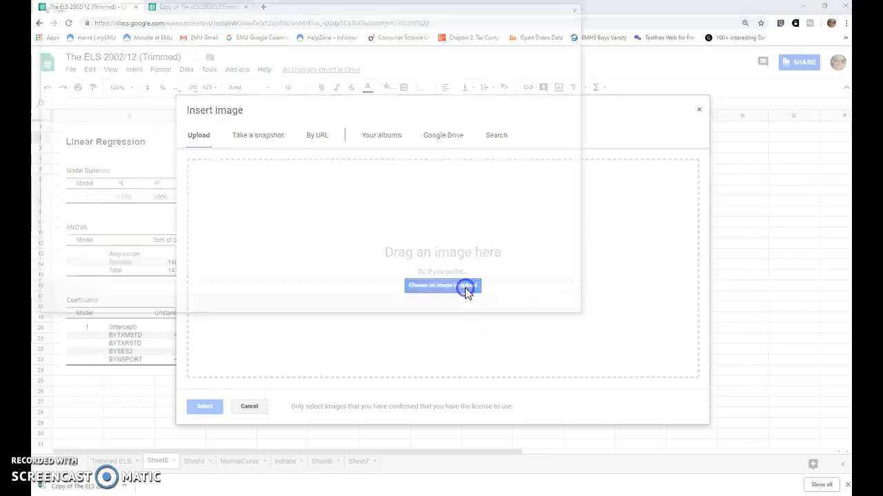
scroll(297, 236, down, 10)
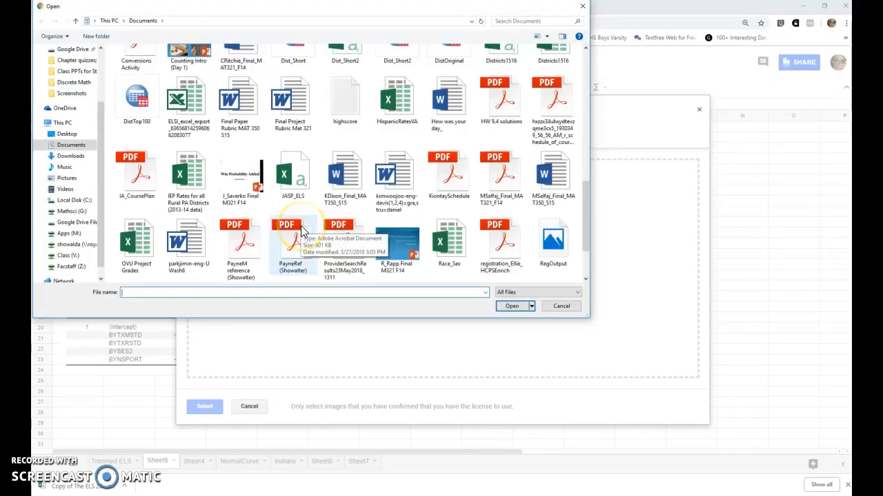
scroll(302, 230, up, 1)
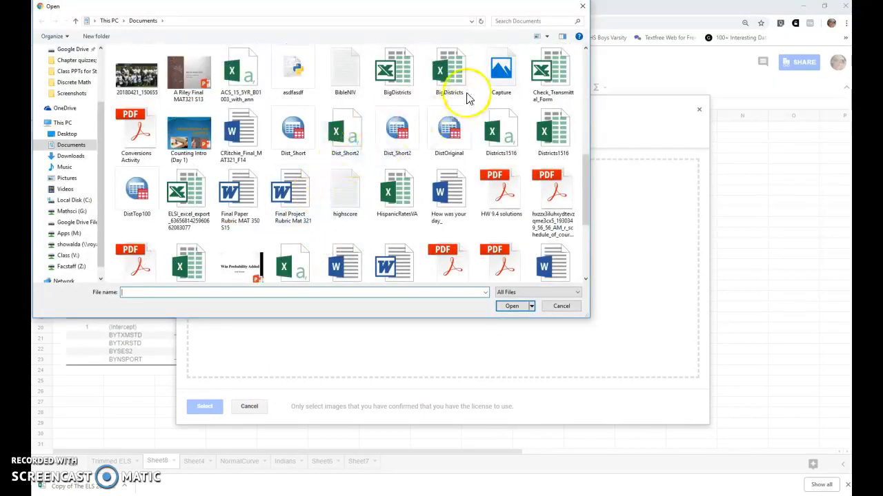
double_click(491, 77)
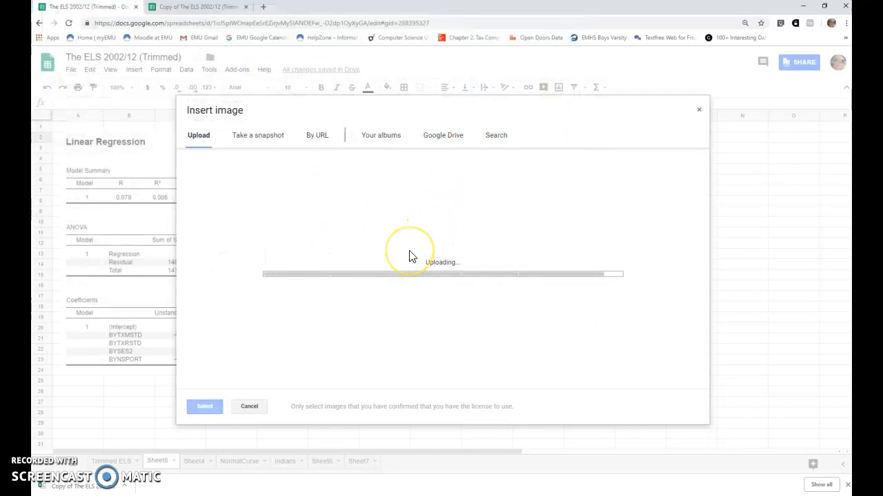
click(451, 298)
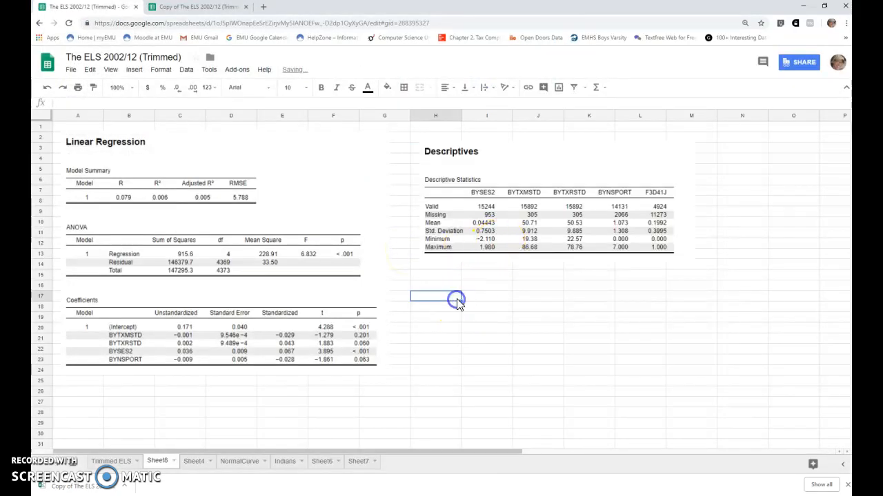